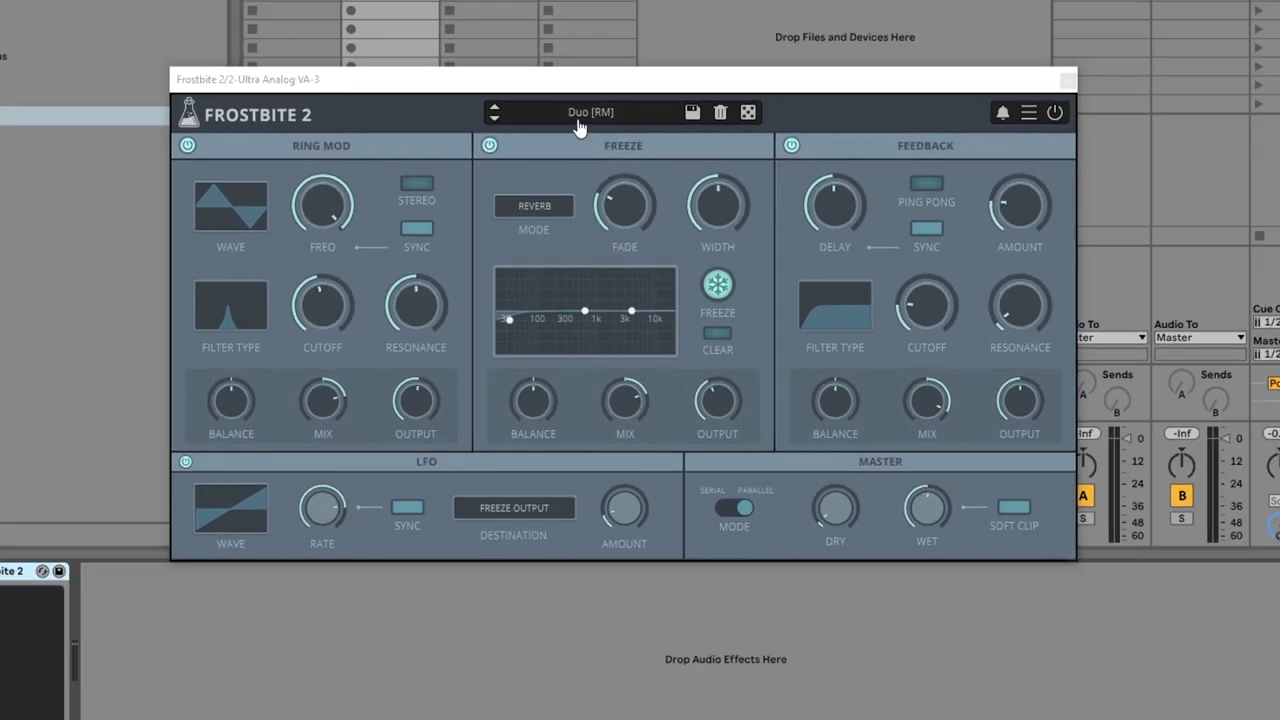
- Browse the preset list without changing it, then lock the master Wet value
{"action": "left_click", "coordinate": [595, 92]}
{"action": "mouse_move", "coordinate": [591, 137]}
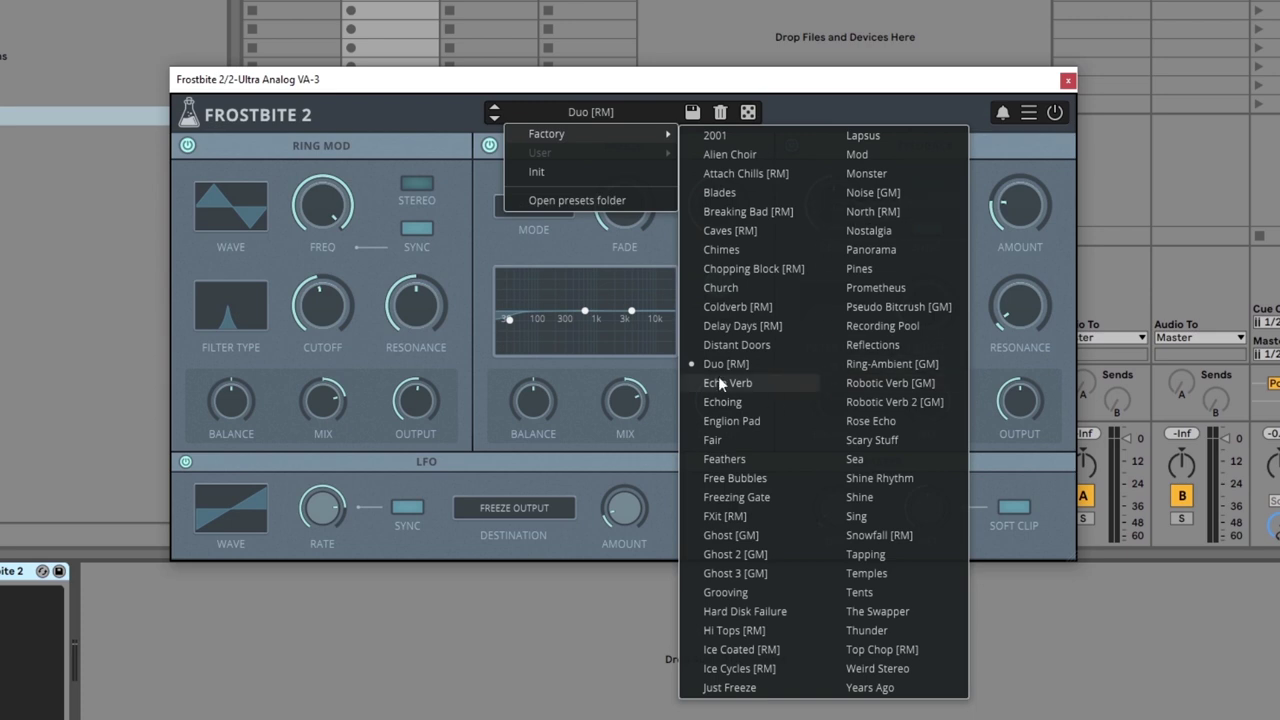
{"action": "left_click", "coordinate": [813, 105]}
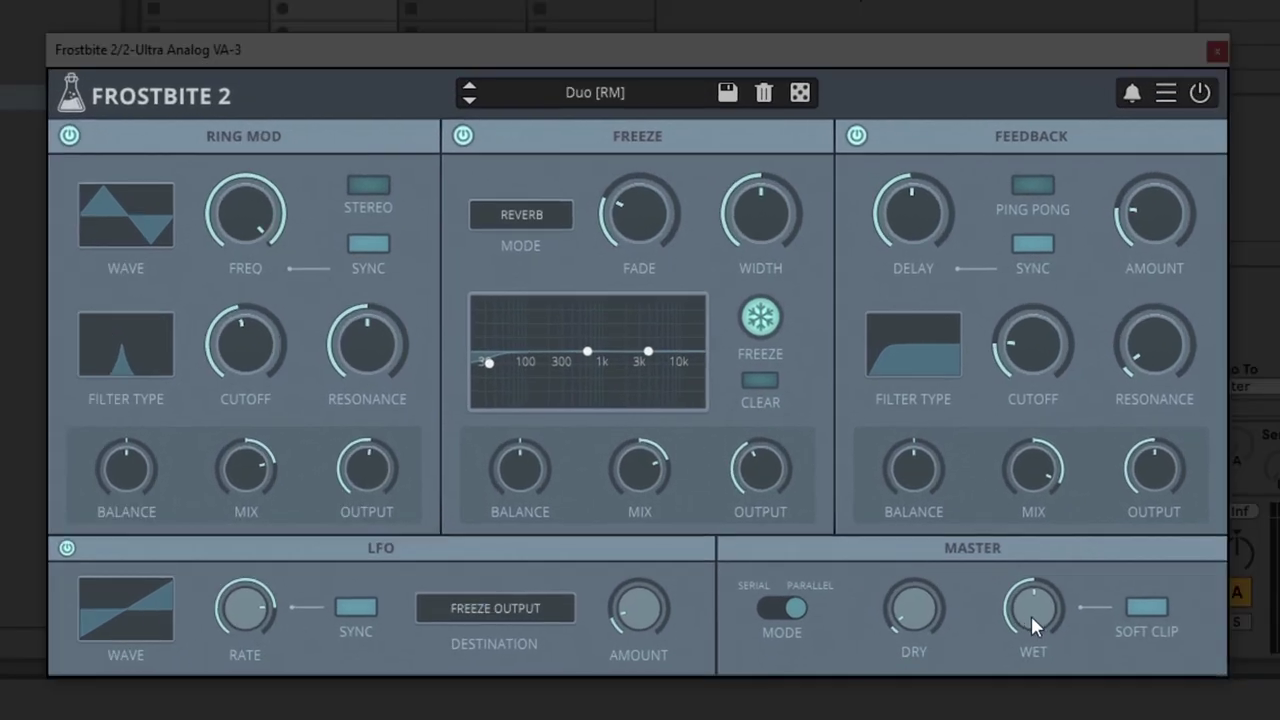
{"action": "right_click", "coordinate": [1031, 615]}
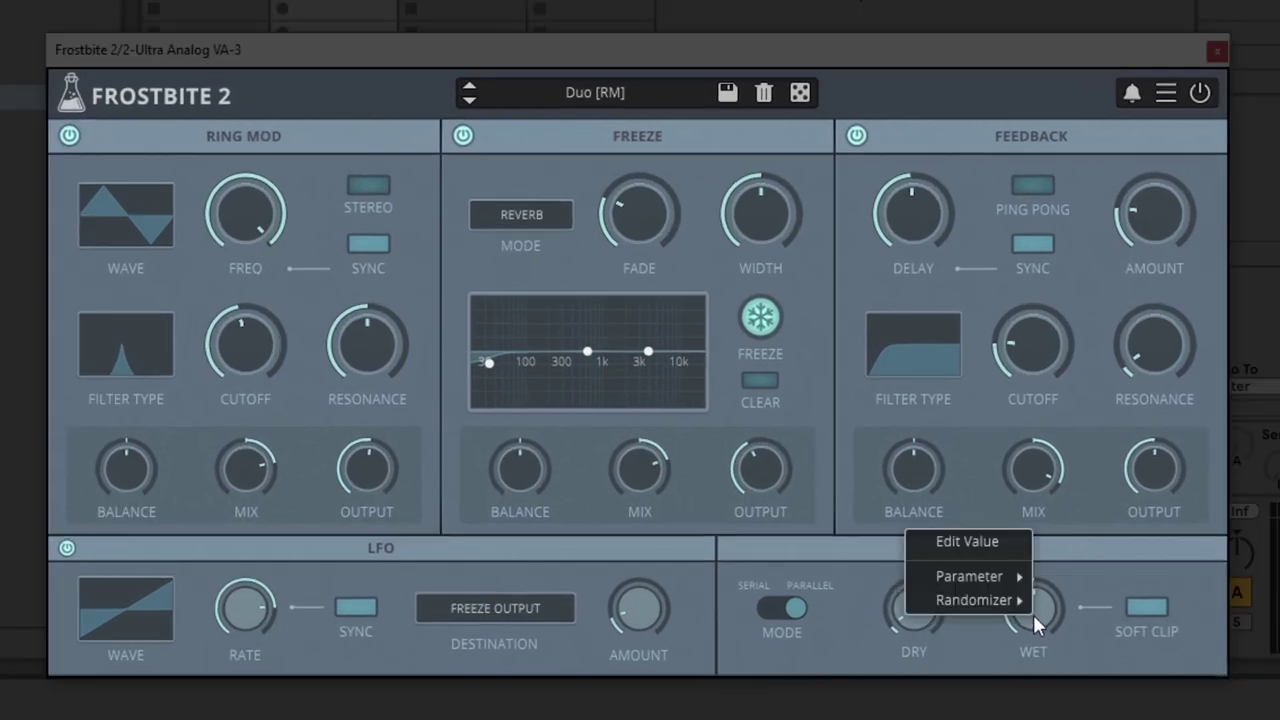
{"action": "mouse_move", "coordinate": [1008, 578]}
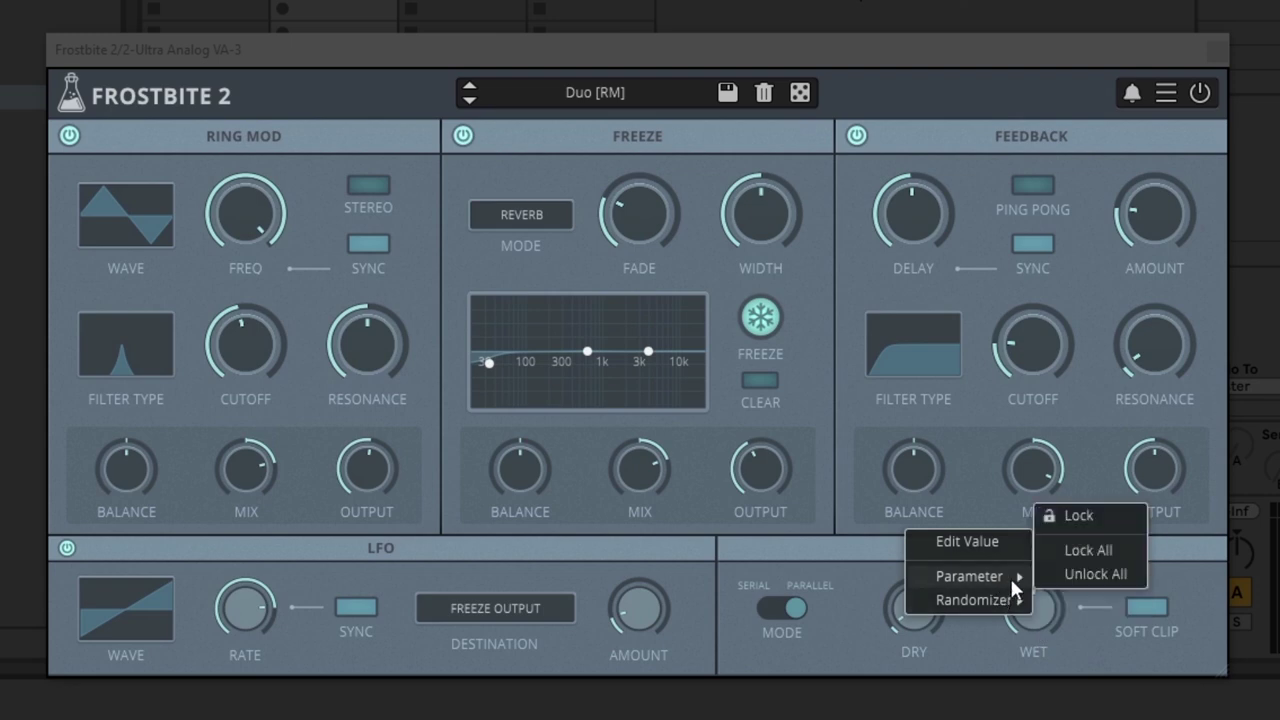
{"action": "left_click", "coordinate": [1060, 515]}
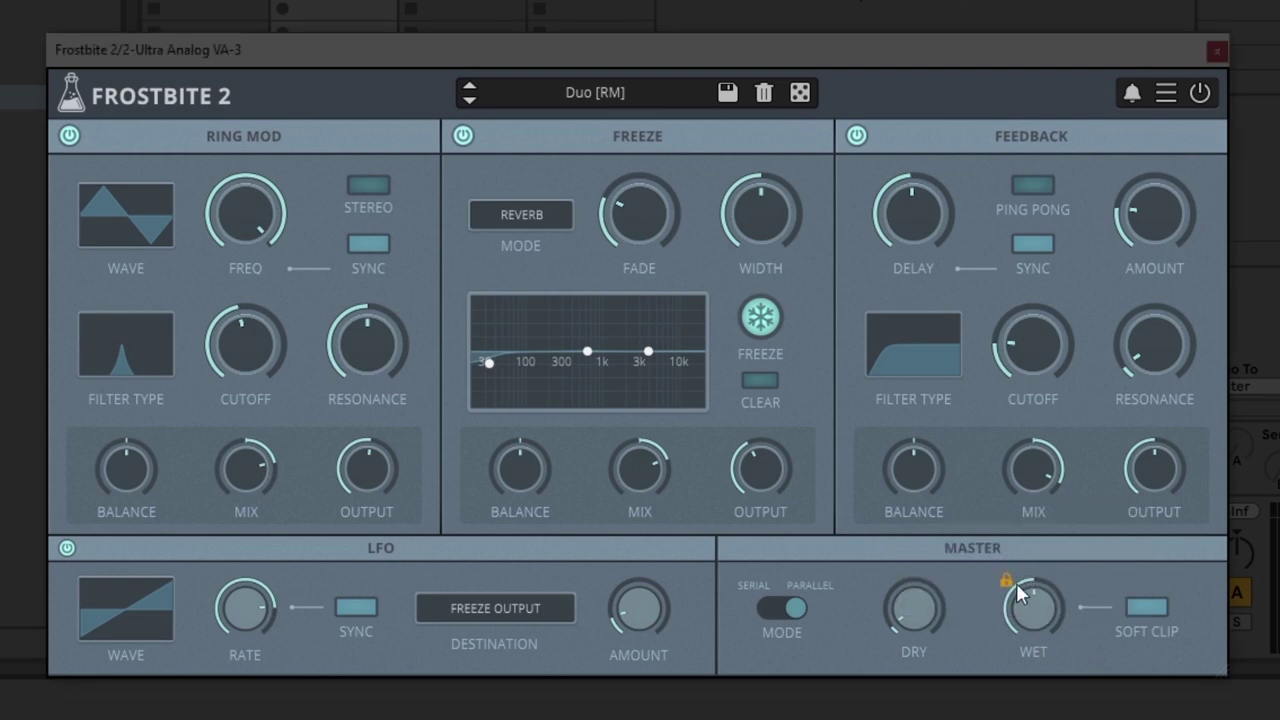
- Lock the master Dry value and step through Echo Verb to the Echoing preset
{"action": "right_click", "coordinate": [921, 609]}
{"action": "mouse_move", "coordinate": [867, 575]}
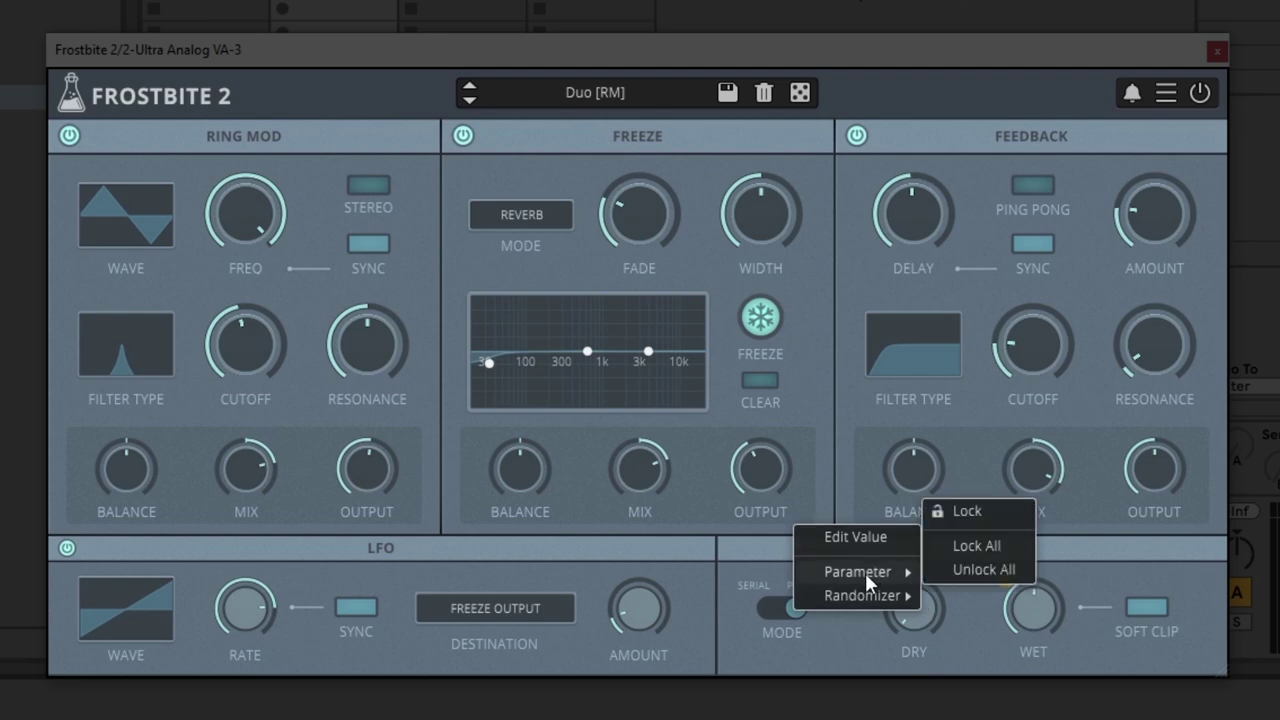
{"action": "left_click", "coordinate": [968, 511]}
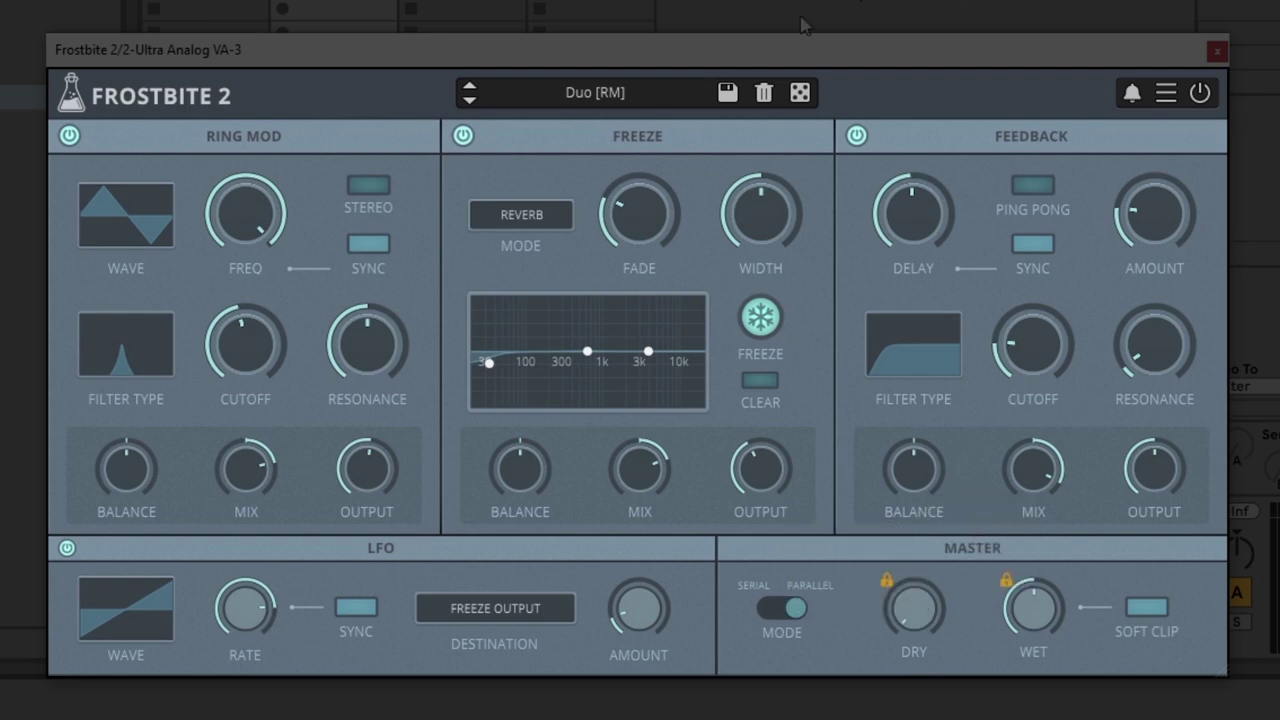
{"action": "left_click", "coordinate": [469, 99]}
{"action": "left_click", "coordinate": [469, 99]}
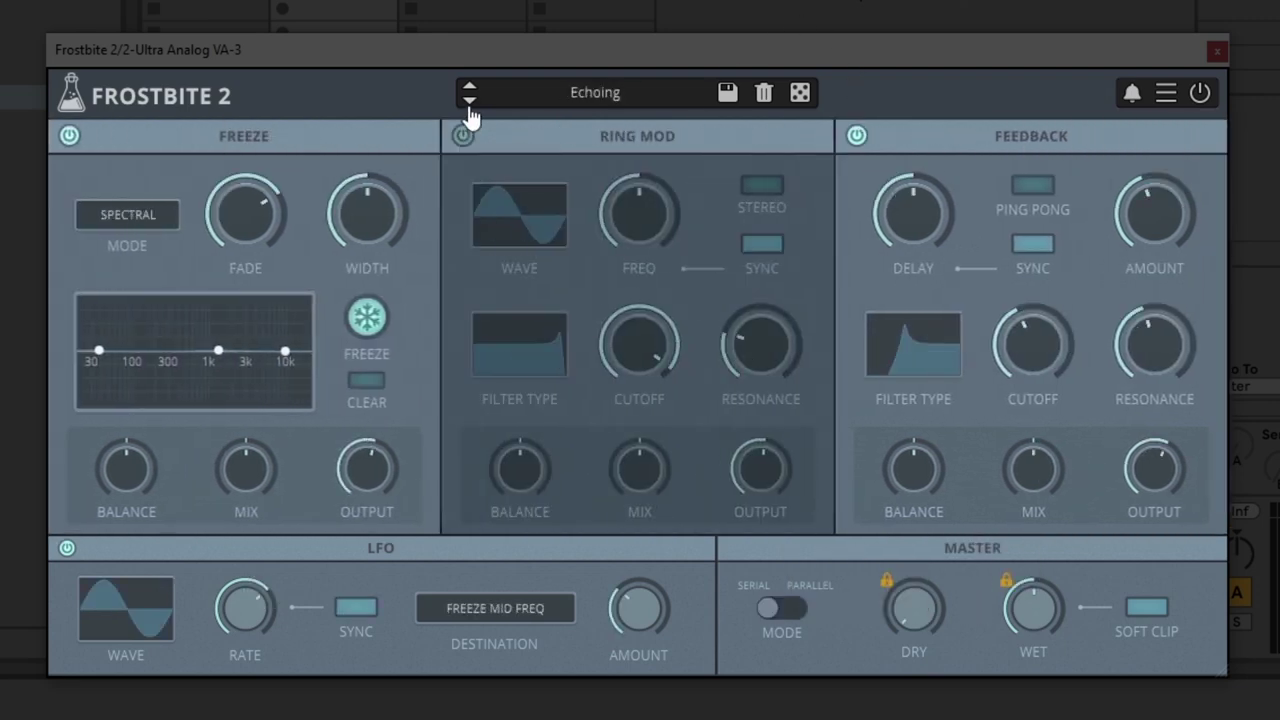
- Load the Englion Pad preset and toggle master routing to Parallel and back to Serial
{"action": "left_click", "coordinate": [469, 100]}
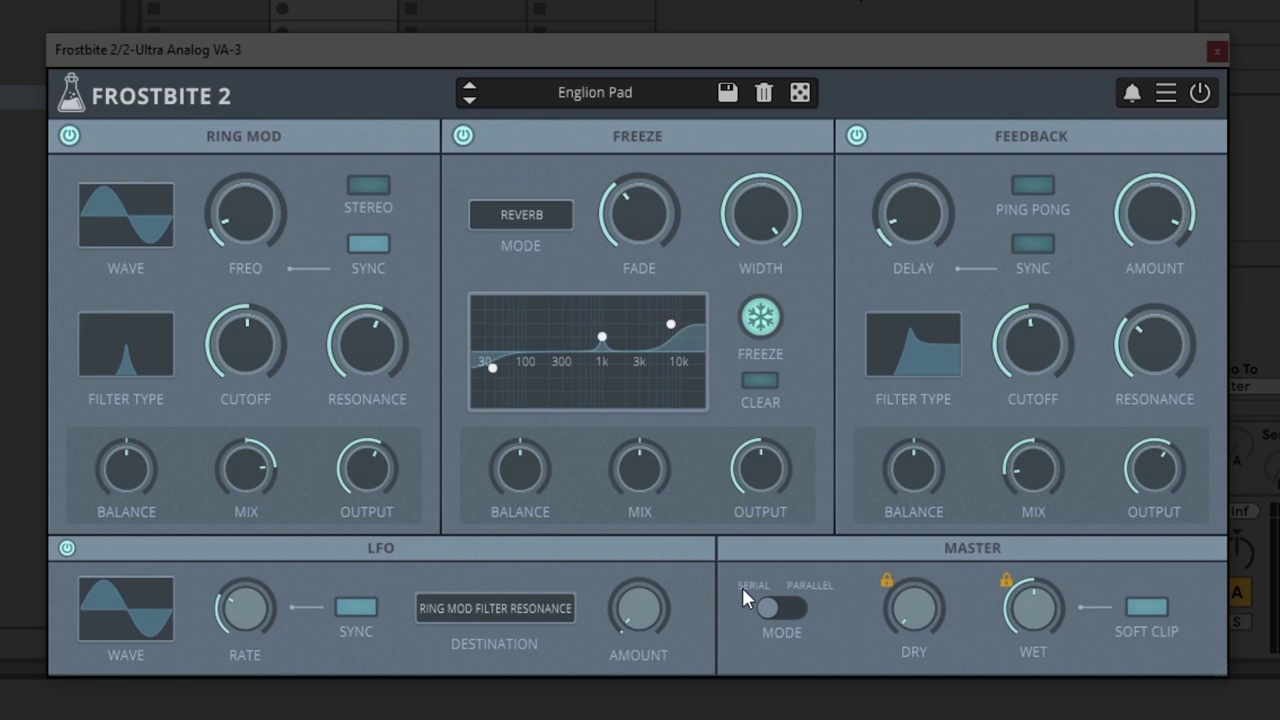
{"action": "left_click", "coordinate": [782, 607]}
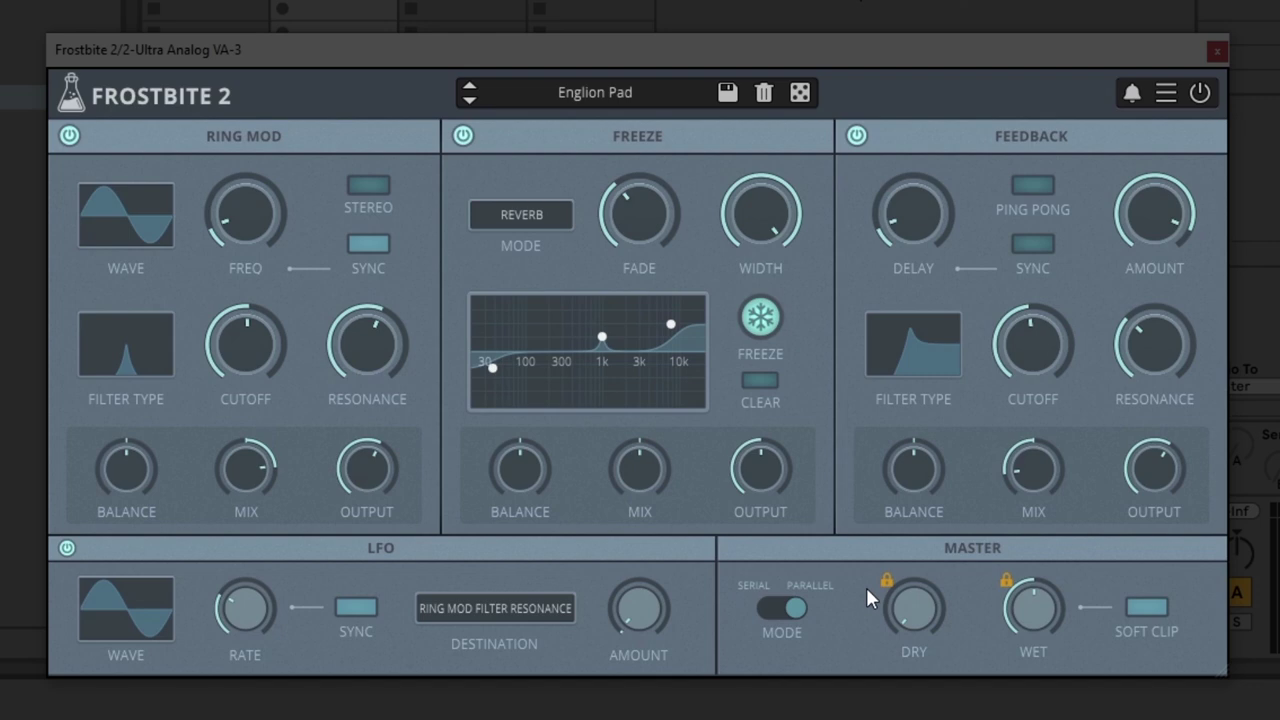
{"action": "left_click", "coordinate": [781, 608]}
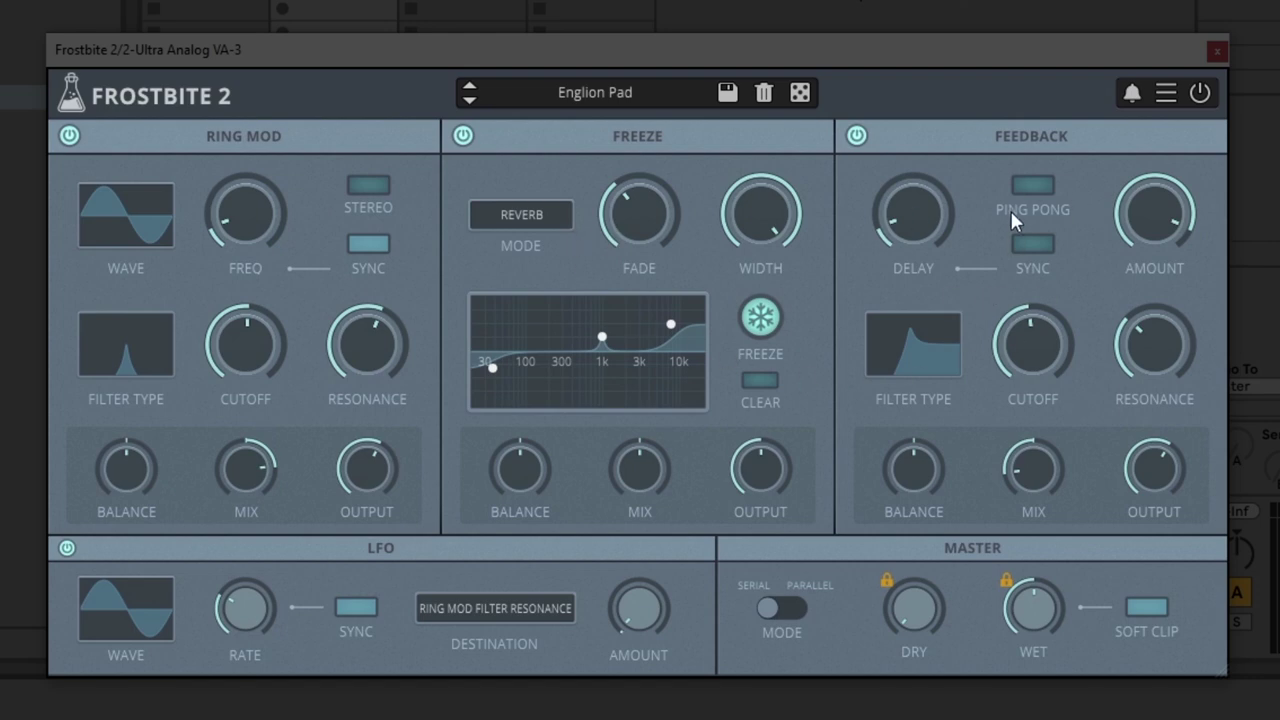
- Move Feedback into the first slot, bypass Ring Mod and Feedback, and keep Freeze active
{"action": "left_click_drag", "start_coordinate": [469, 178], "coordinate": [900, 178]}
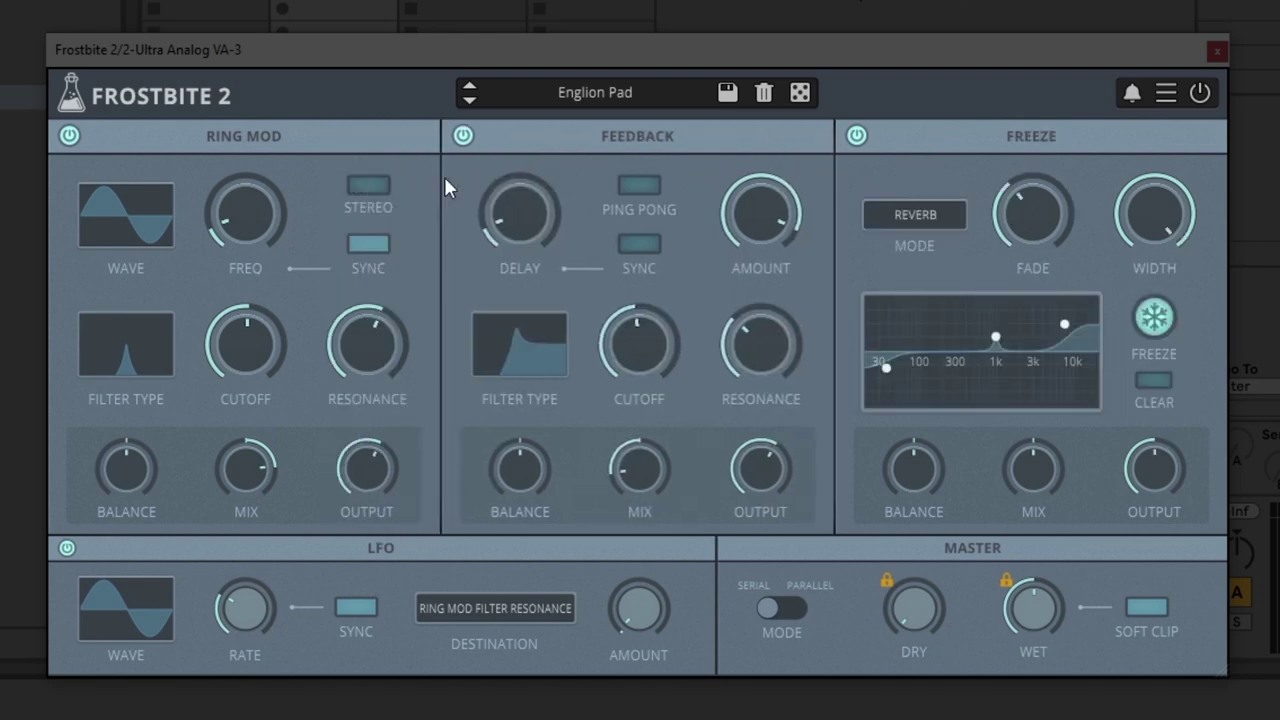
{"action": "left_click_drag", "start_coordinate": [597, 158], "coordinate": [180, 140]}
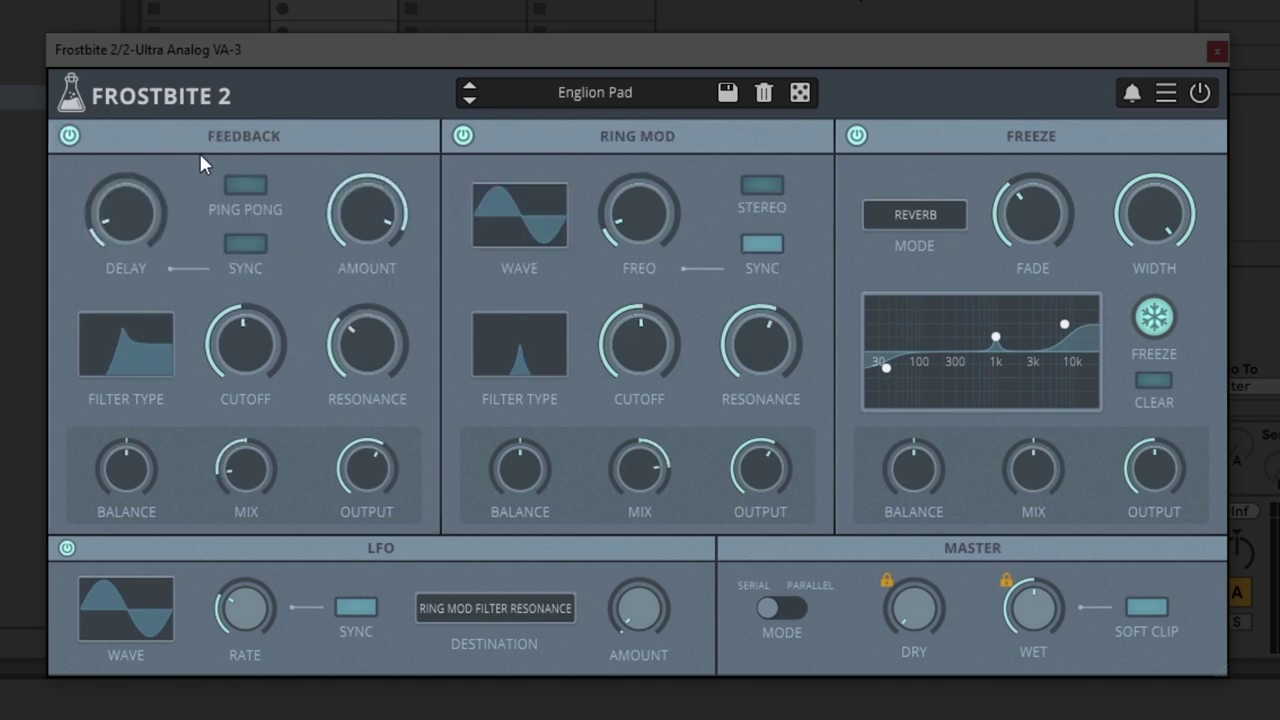
{"action": "left_click", "coordinate": [464, 136]}
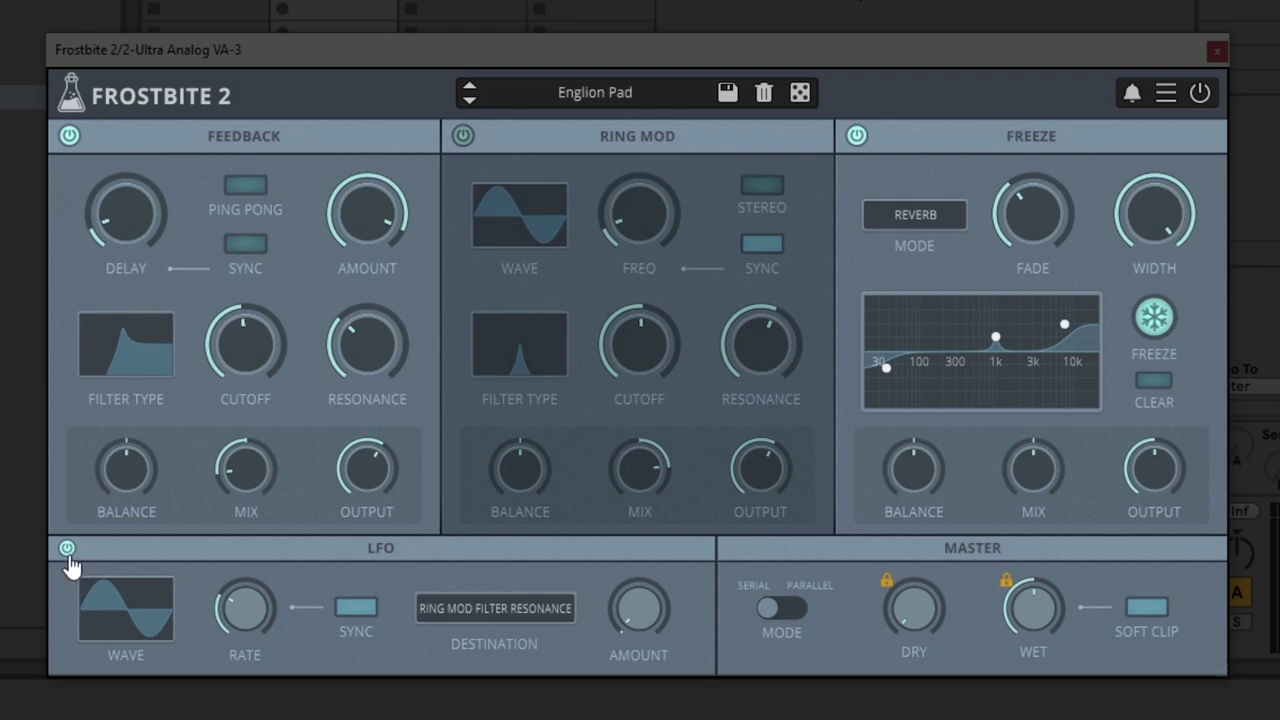
{"action": "left_click", "coordinate": [857, 136]}
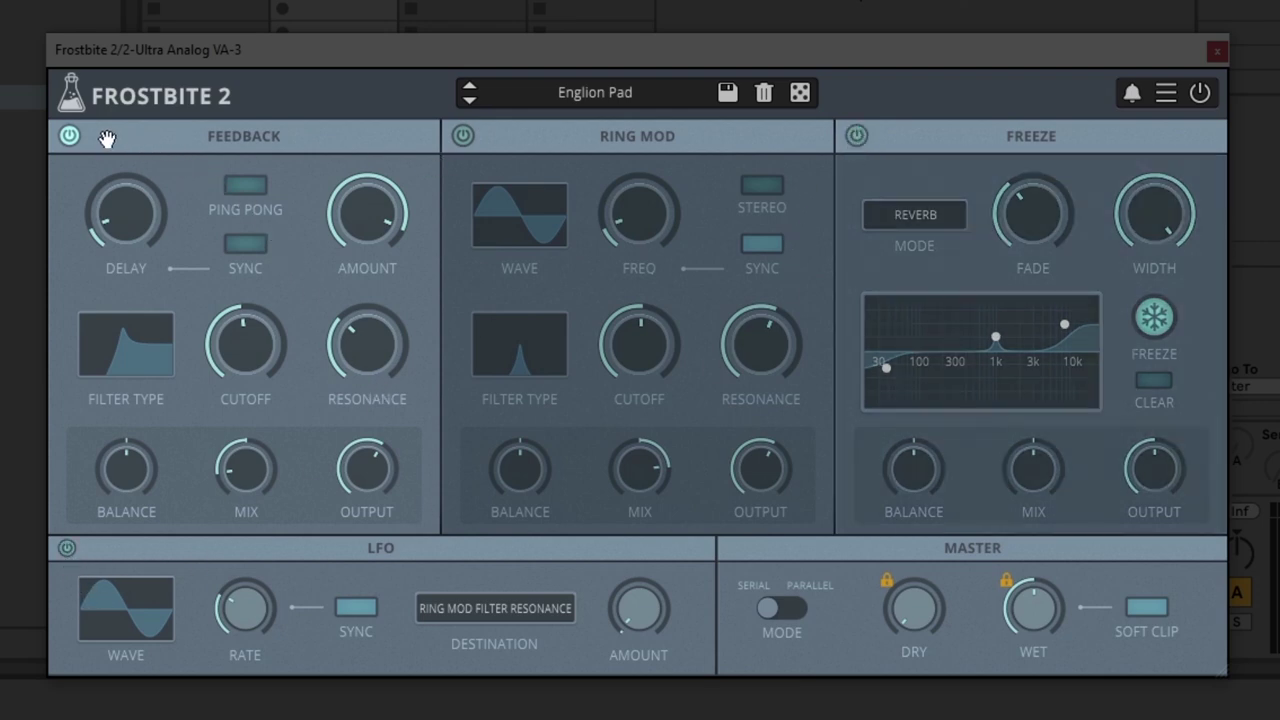
{"action": "left_click", "coordinate": [69, 136]}
{"action": "left_click", "coordinate": [857, 136]}
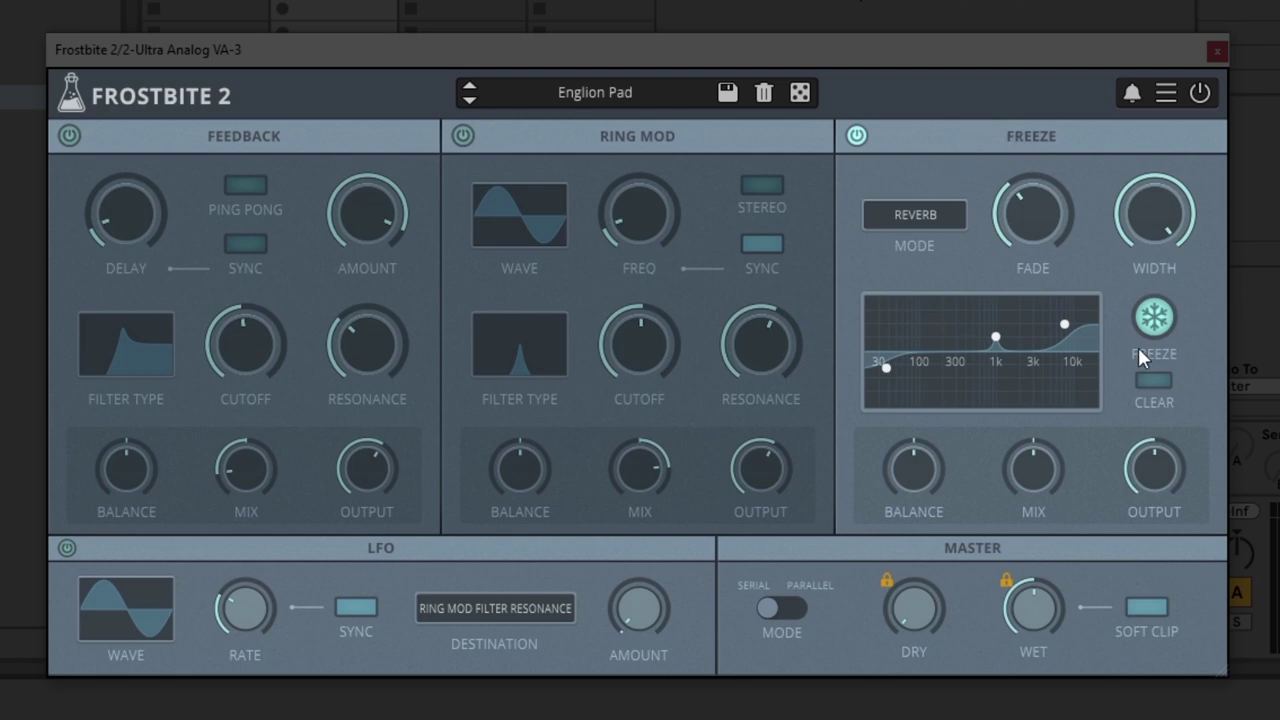
{"action": "left_click", "coordinate": [896, 214]}
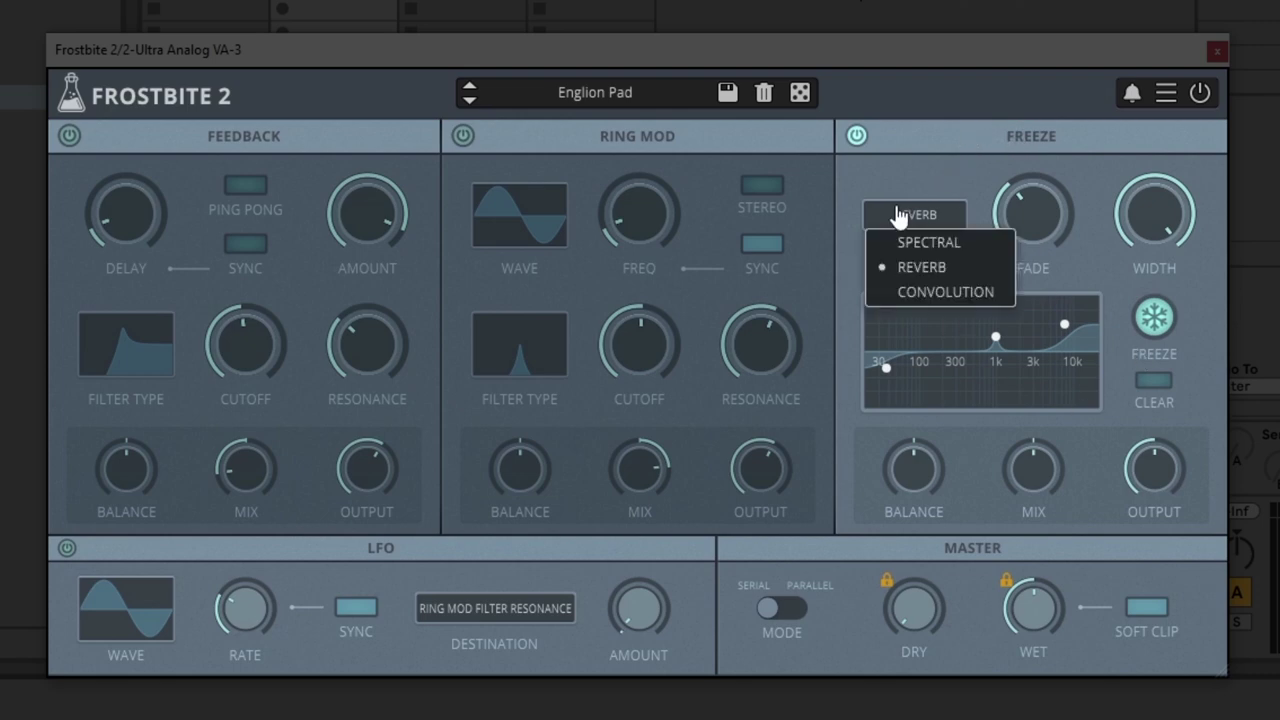
- Keep the Freeze mode on Reverb and set the Freeze fade to 78%
{"action": "left_click", "coordinate": [929, 269]}
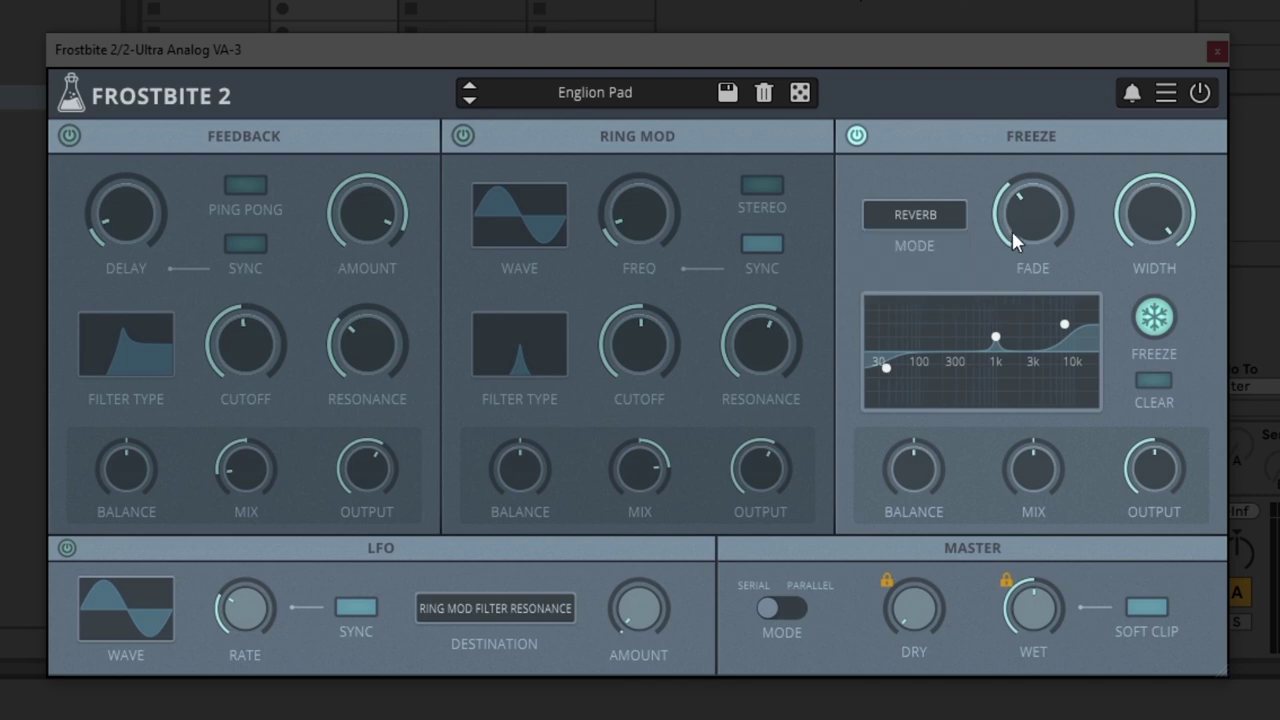
{"action": "left_click_drag", "start_coordinate": [1030, 212], "coordinate": [1062, 70]}
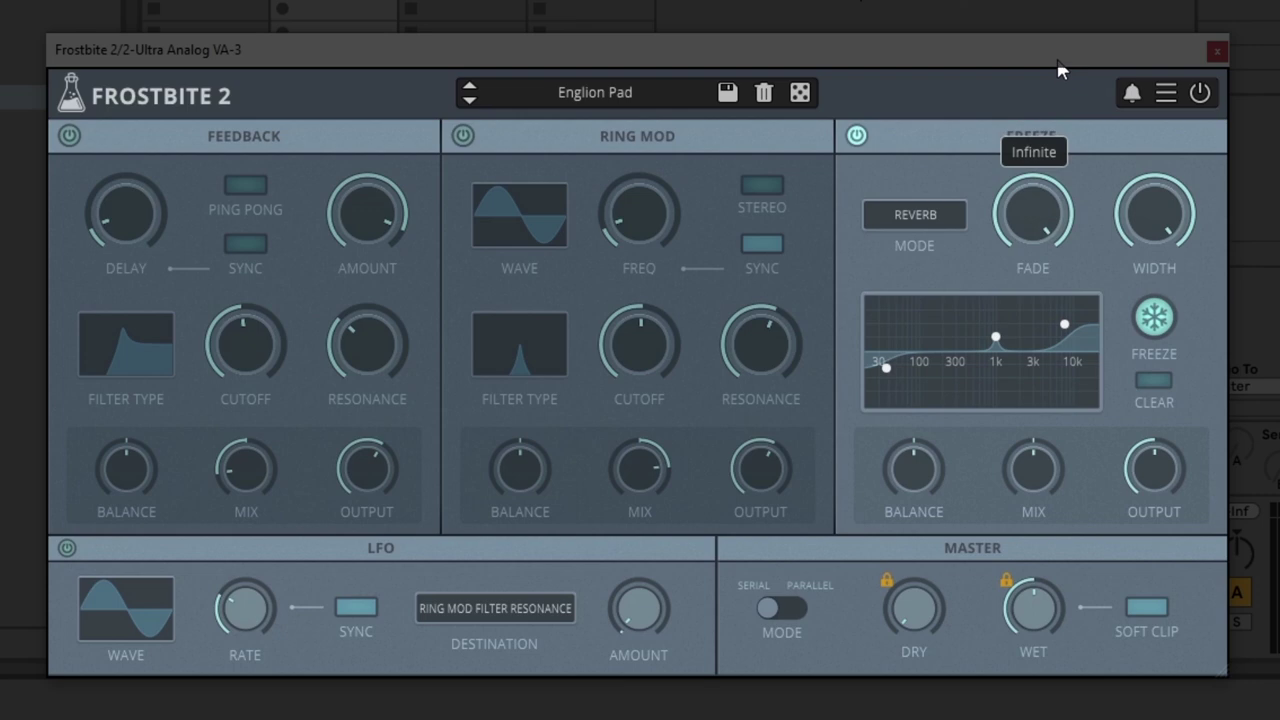
{"action": "mouse_move", "coordinate": [1025, 240]}
{"action": "left_mouse_down"}
{"action": "mouse_move", "coordinate": [1033, 225]}
{"action": "mouse_move", "coordinate": [1026, 259]}
{"action": "left_mouse_up"}
- Change the Freeze mode from Reverb to Spectral
{"action": "left_click", "coordinate": [945, 217]}
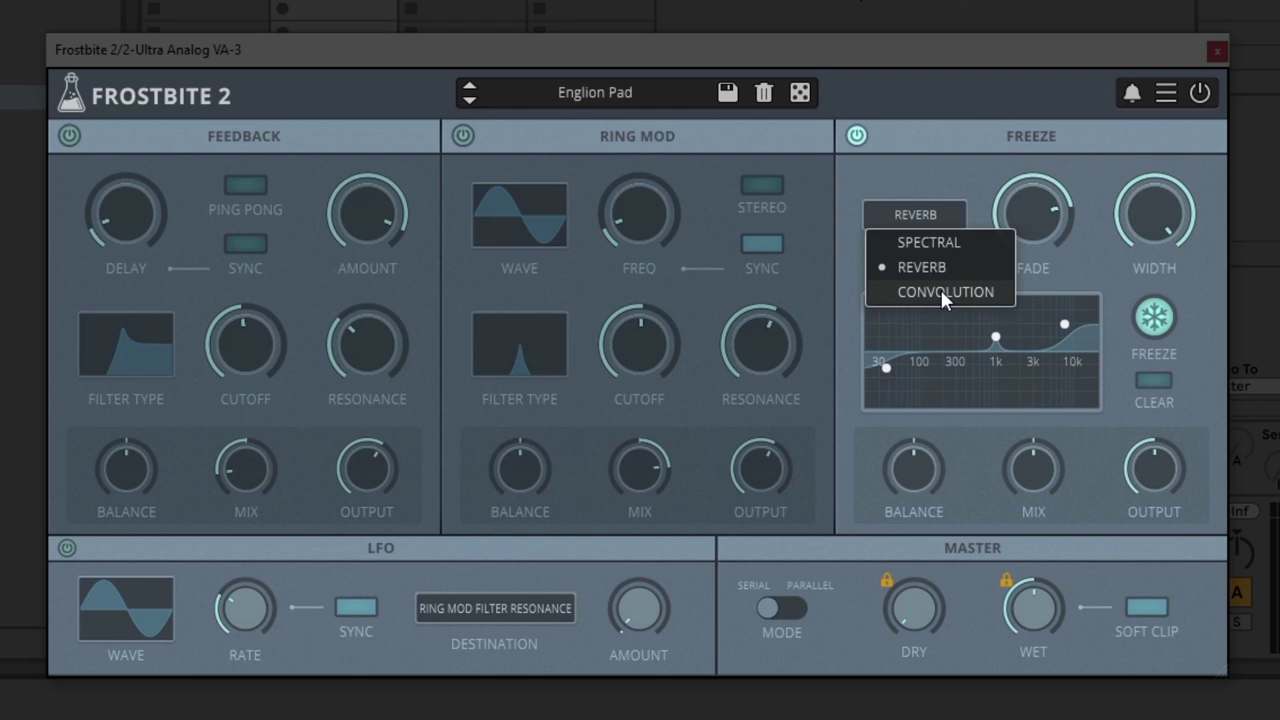
{"action": "left_click", "coordinate": [950, 177]}
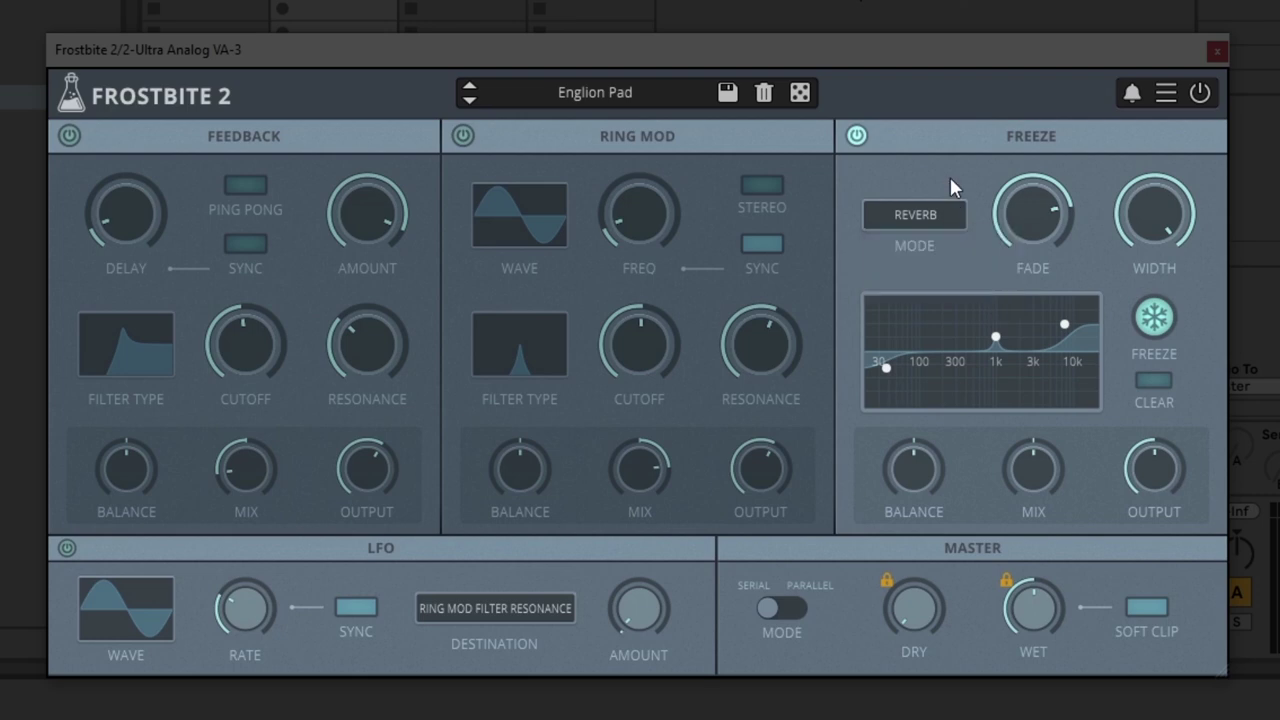
{"action": "left_click", "coordinate": [909, 213]}
{"action": "left_click", "coordinate": [910, 220]}
{"action": "left_click", "coordinate": [907, 214]}
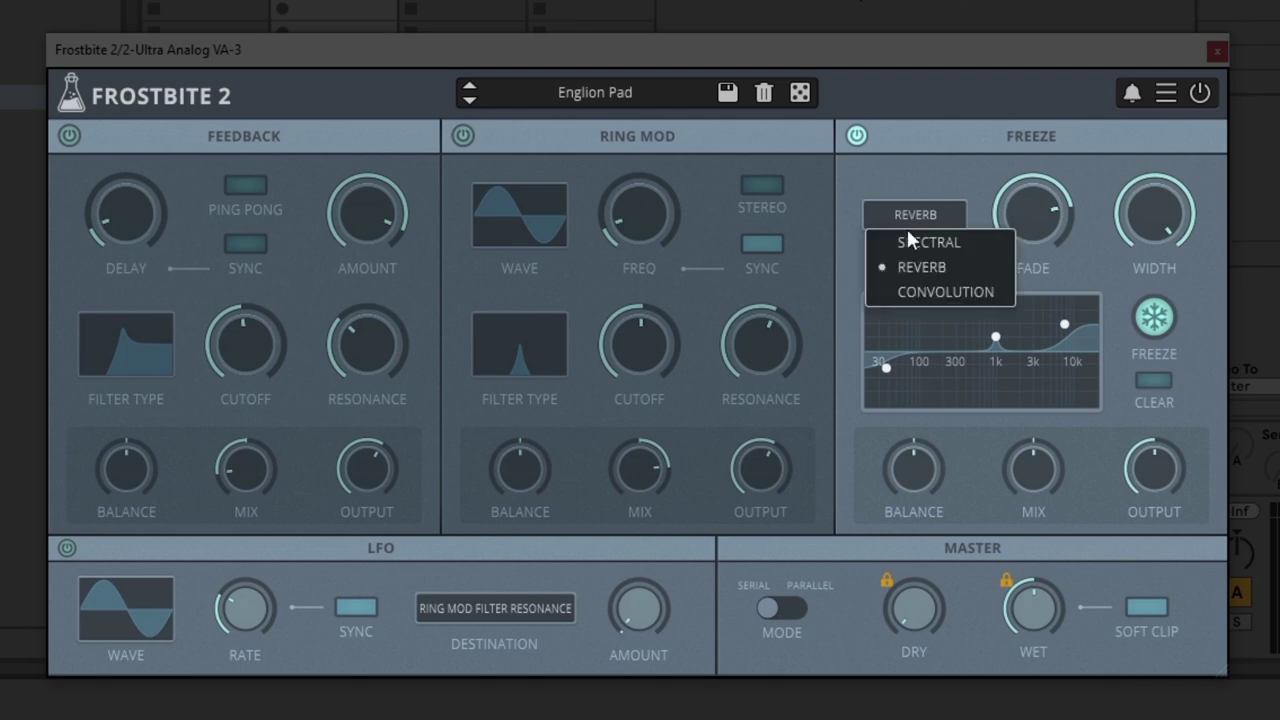
{"action": "left_click", "coordinate": [907, 231]}
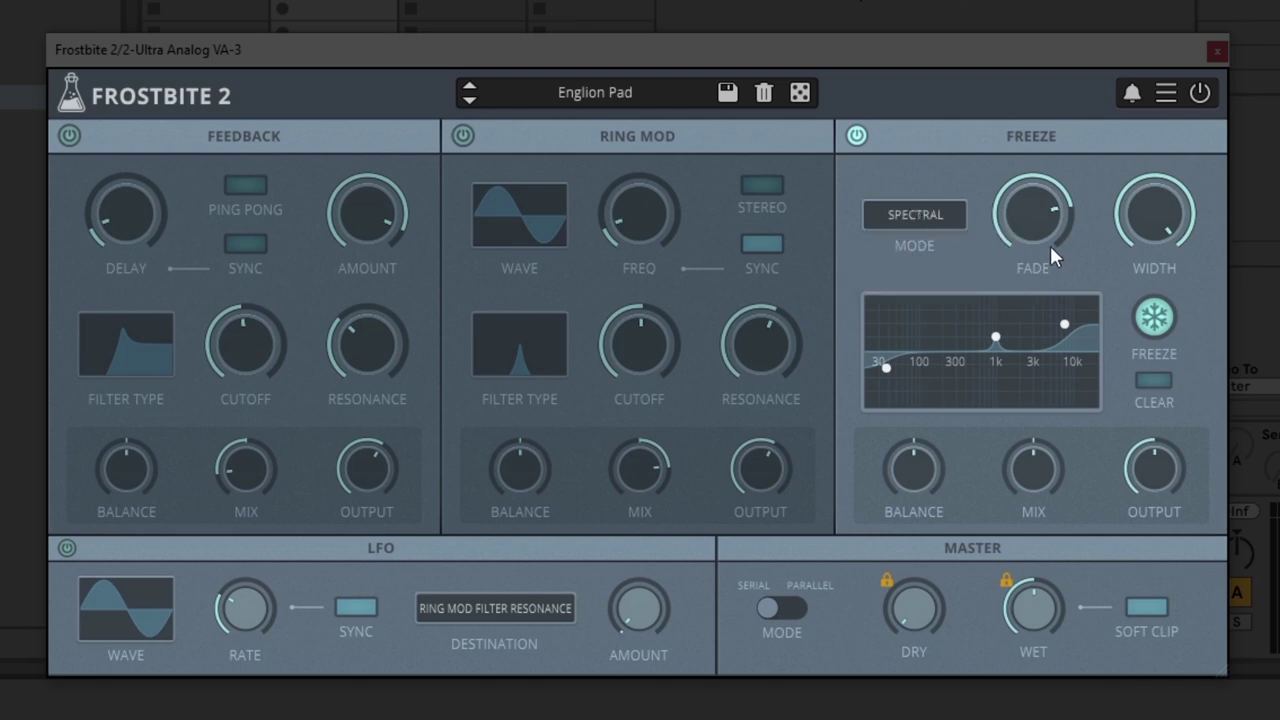
- Set Freeze fade to 49%, width to 80%, and the lowest spectrum point to about 100 Hz
{"action": "left_click_drag", "start_coordinate": [1028, 221], "coordinate": [1013, 298]}
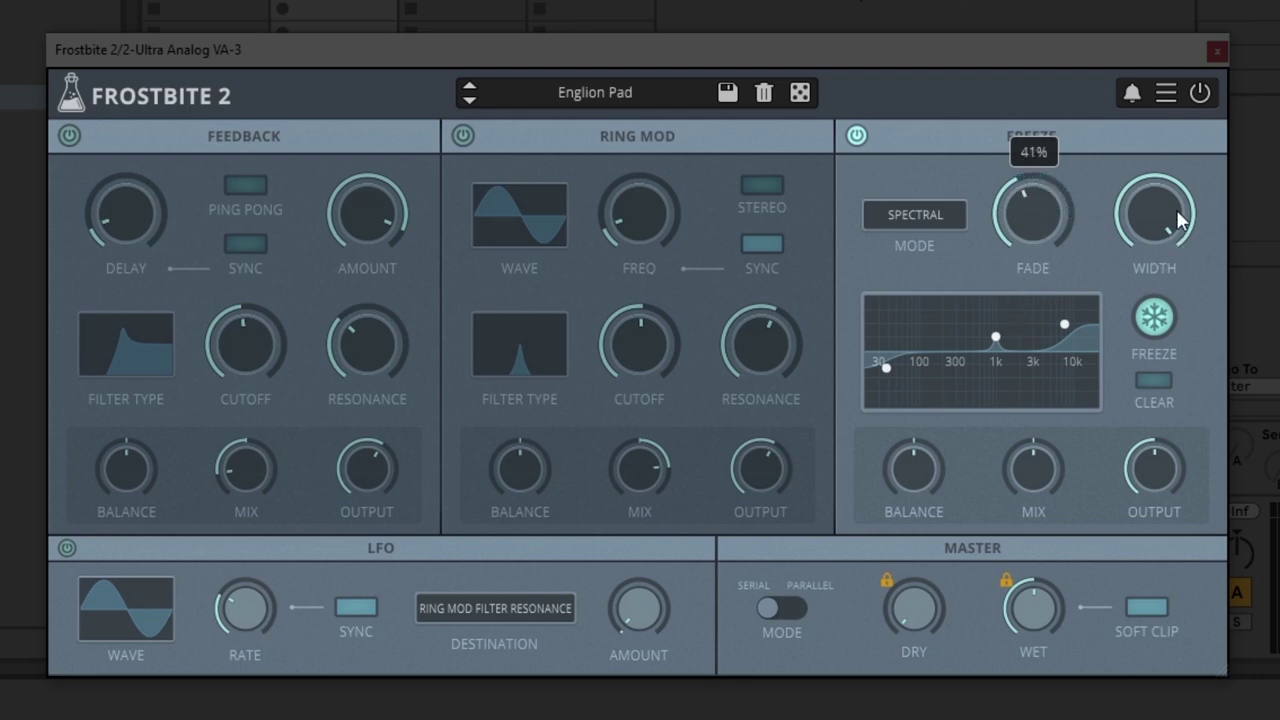
{"action": "left_click_drag", "start_coordinate": [1180, 220], "coordinate": [1133, 275]}
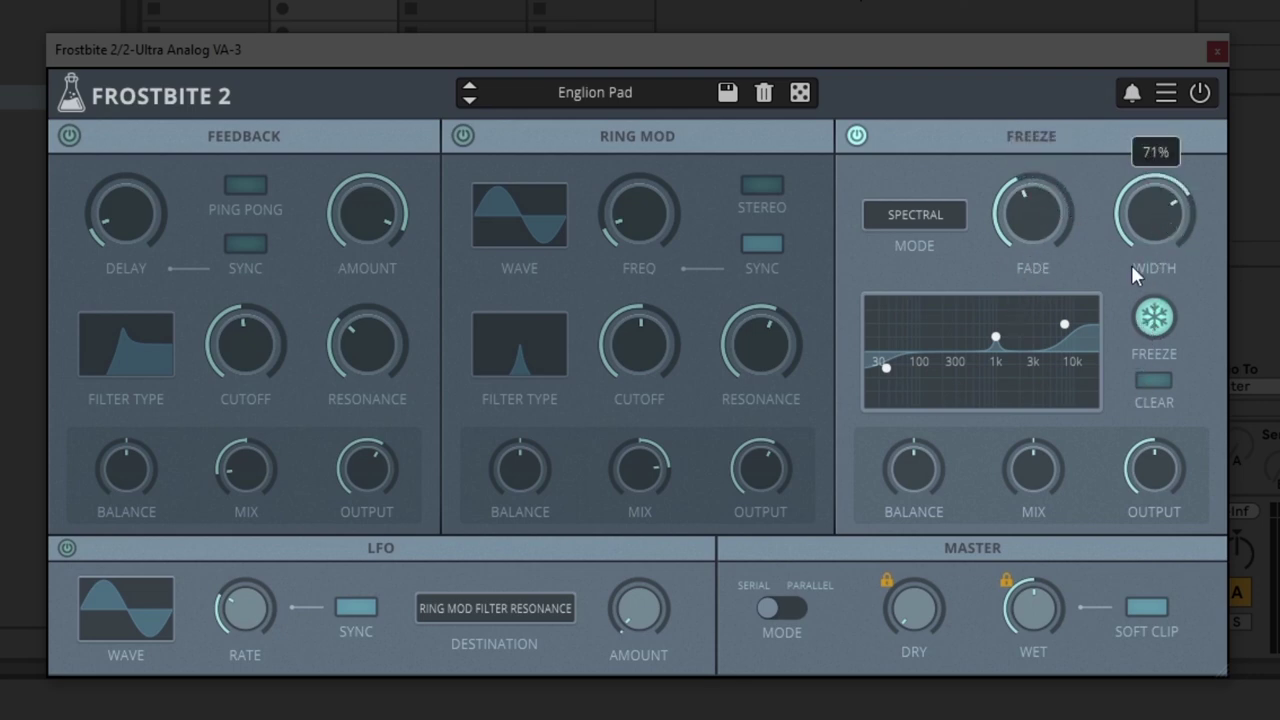
{"action": "left_click_drag", "start_coordinate": [886, 367], "coordinate": [934, 376]}
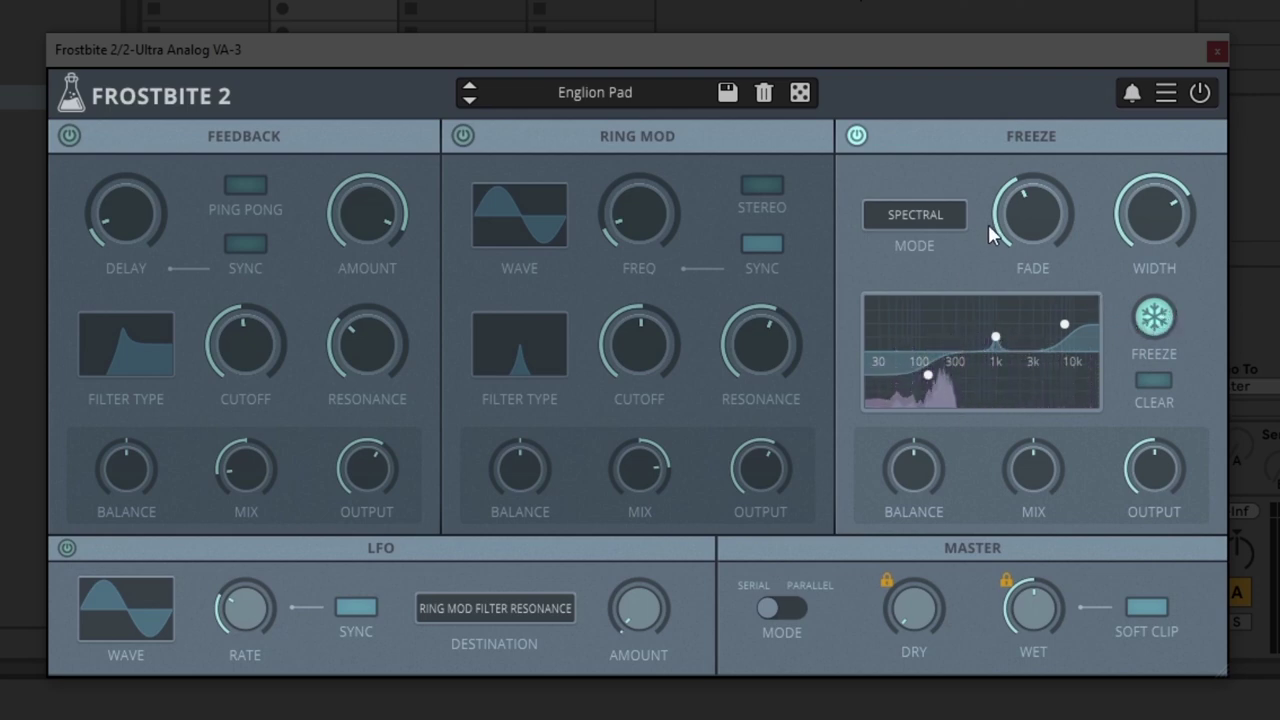
{"action": "mouse_move", "coordinate": [1040, 178]}
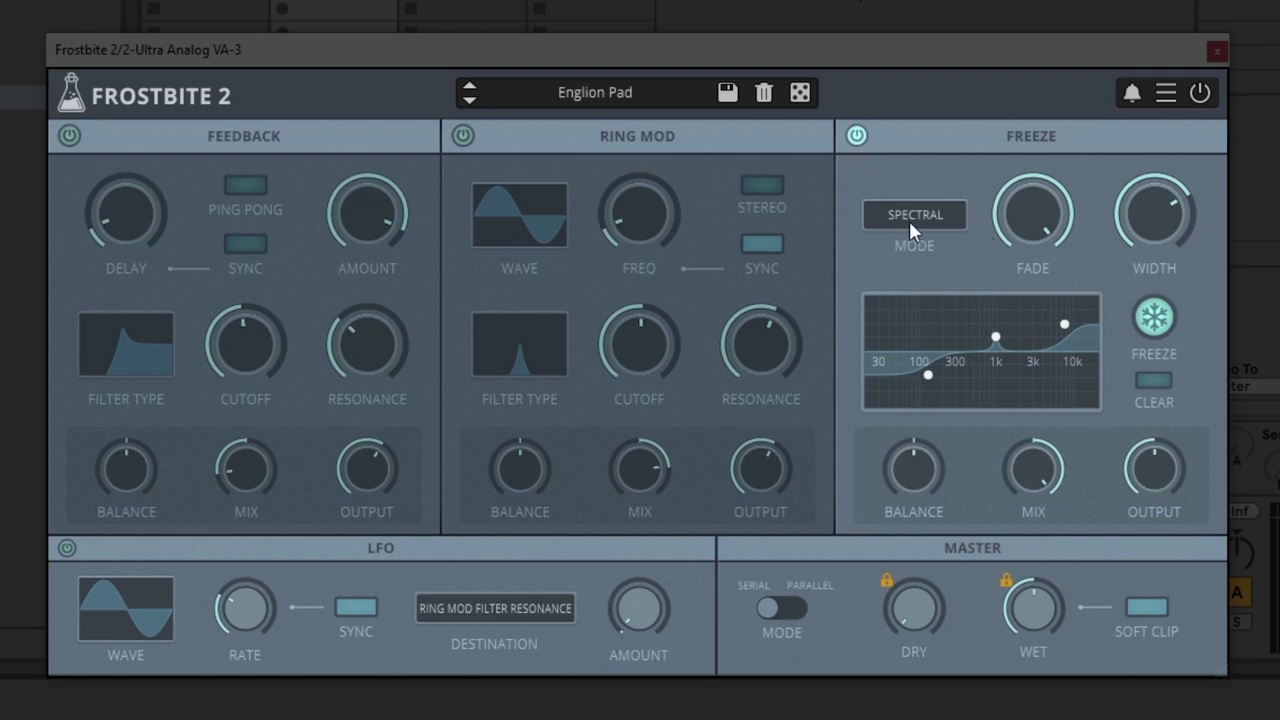
{"action": "left_click_drag", "start_coordinate": [1040, 222], "coordinate": [1022, 338]}
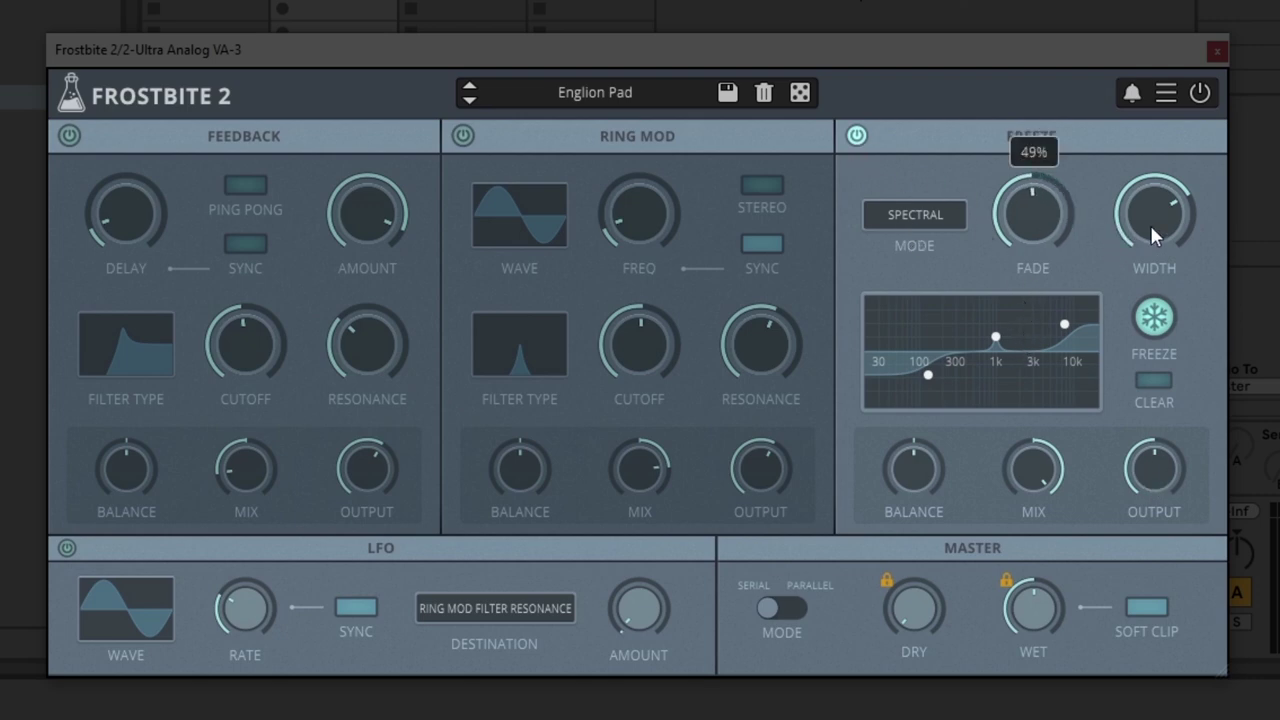
{"action": "left_click_drag", "start_coordinate": [1152, 229], "coordinate": [1157, 203]}
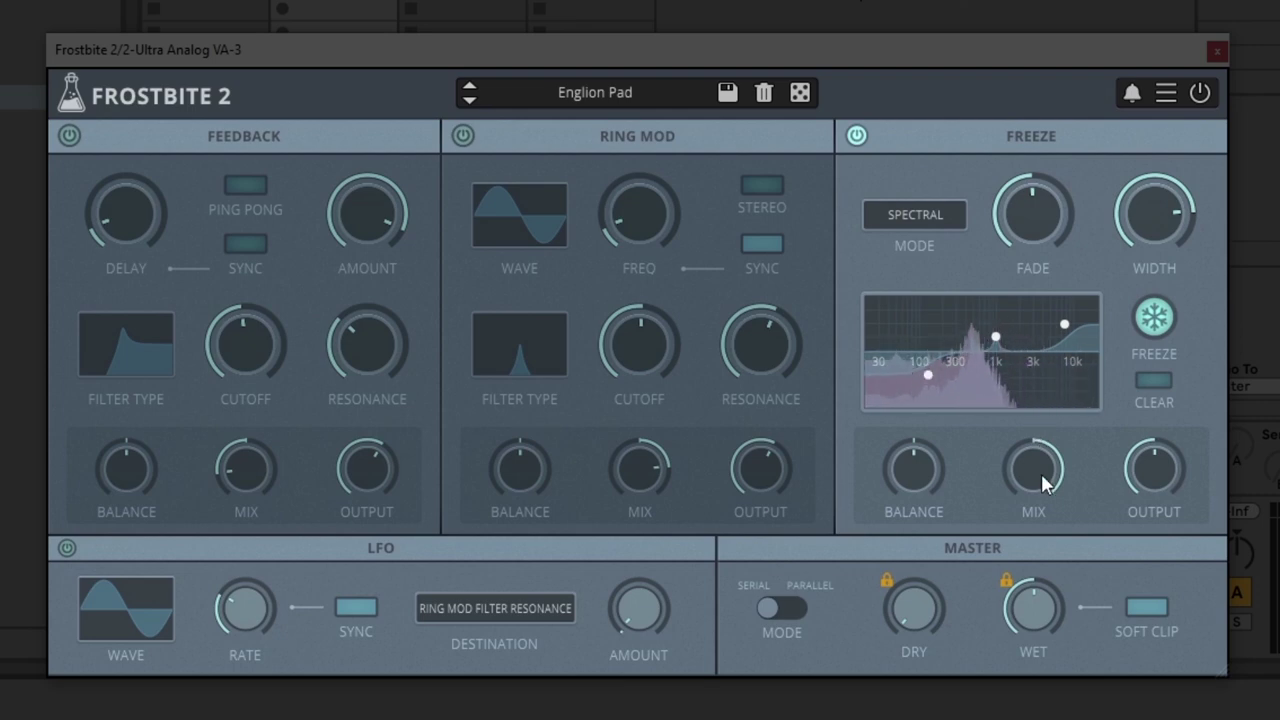
- Switch the Freeze mode to Reverb, then to Convolution
{"action": "left_click", "coordinate": [917, 211]}
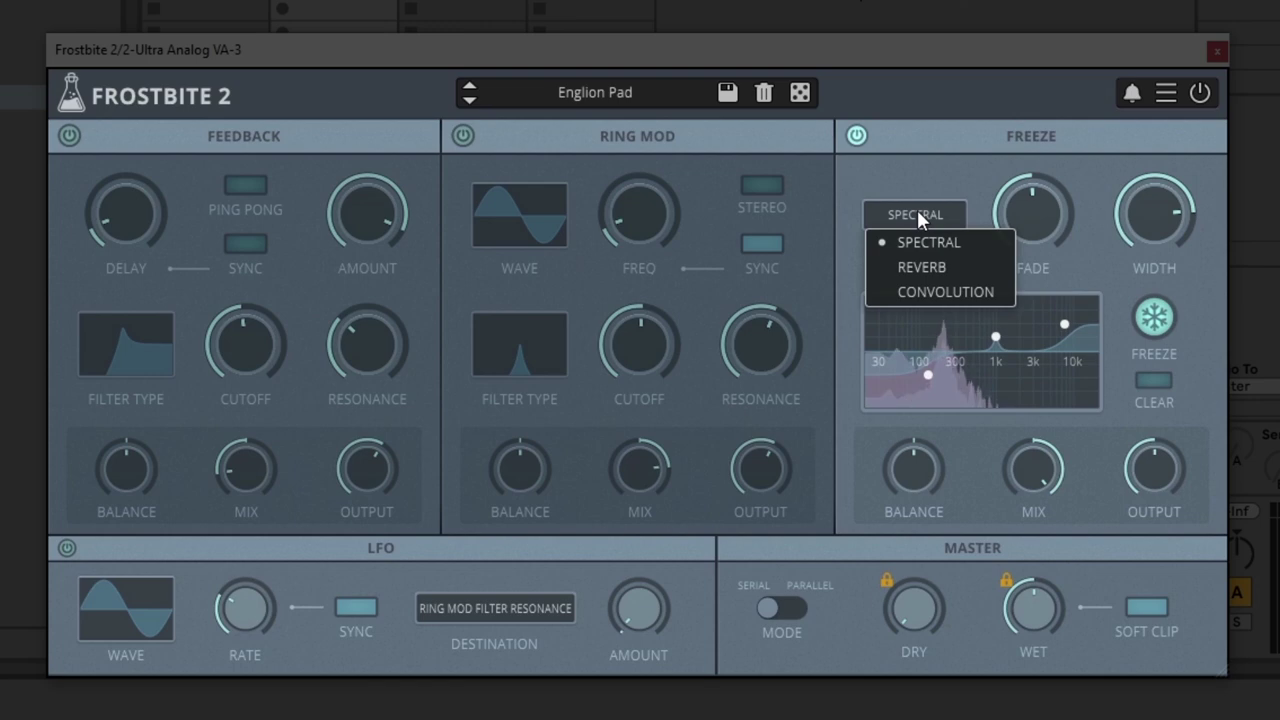
{"action": "left_click", "coordinate": [912, 268]}
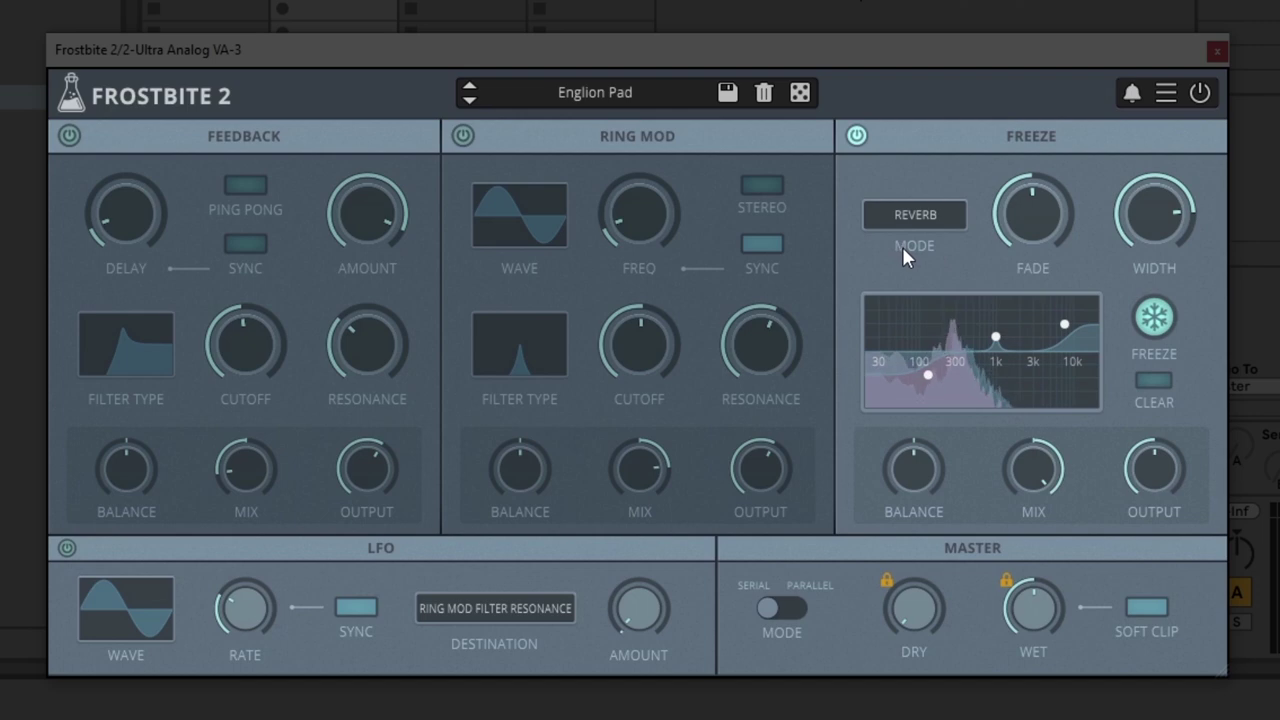
{"action": "left_click", "coordinate": [914, 210]}
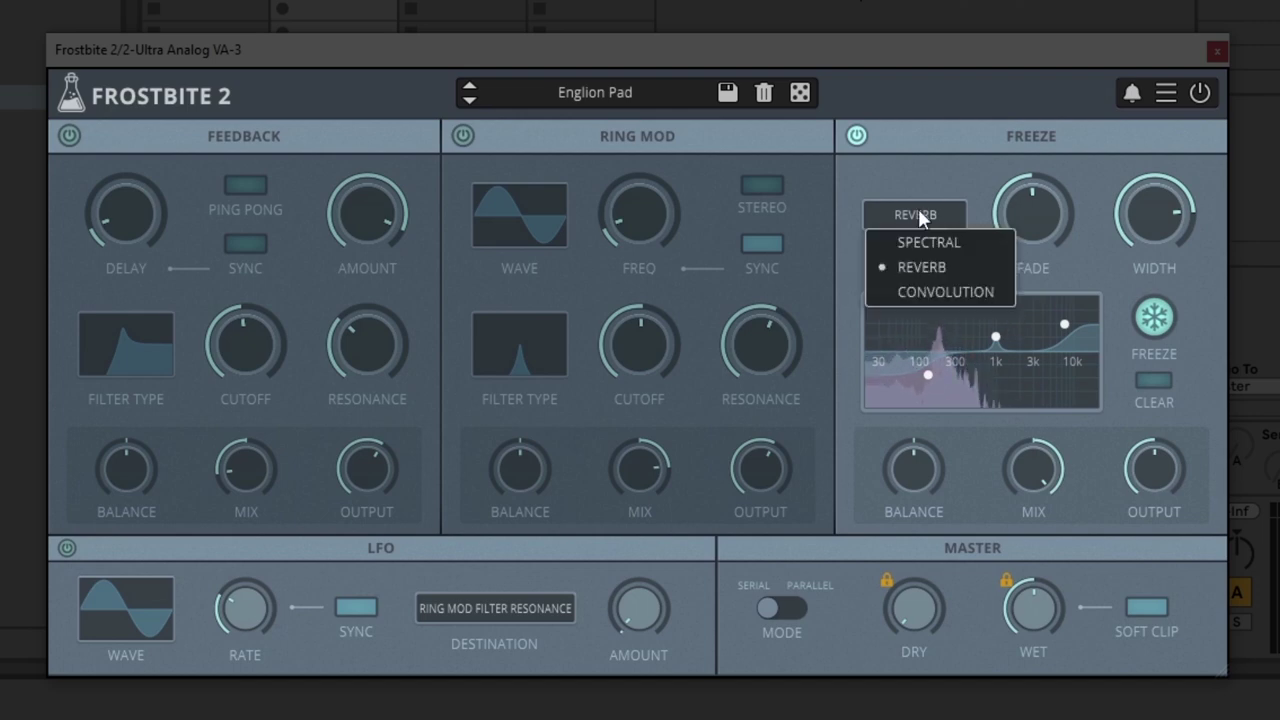
{"action": "left_click", "coordinate": [920, 284]}
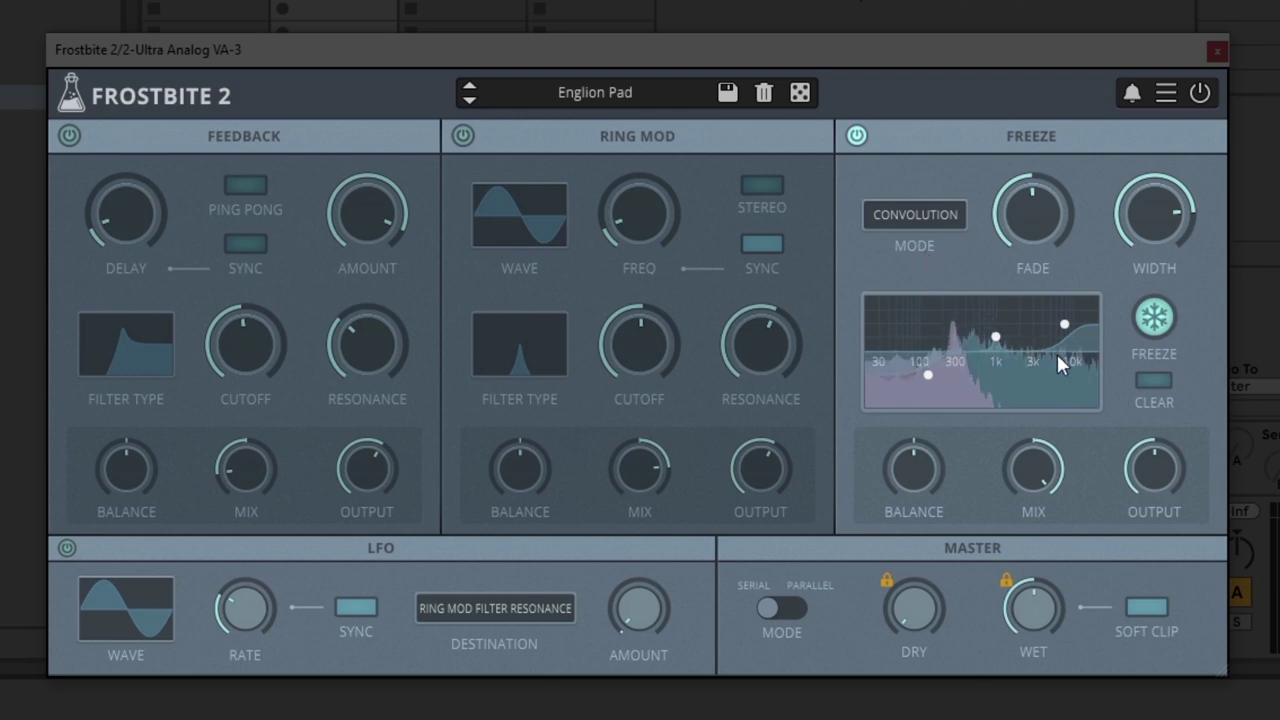
- Clear the frozen spectrum and switch the Ring Mod module back on
{"action": "left_click", "coordinate": [1154, 392]}
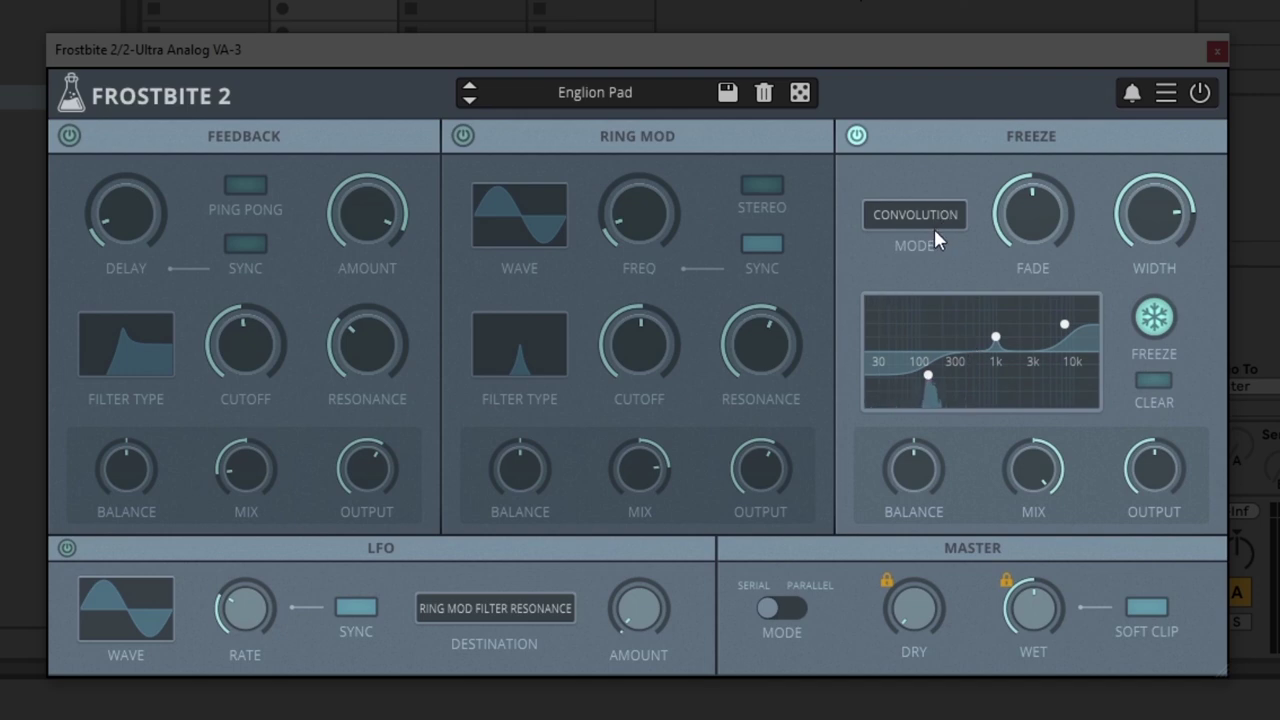
{"action": "left_click", "coordinate": [856, 136]}
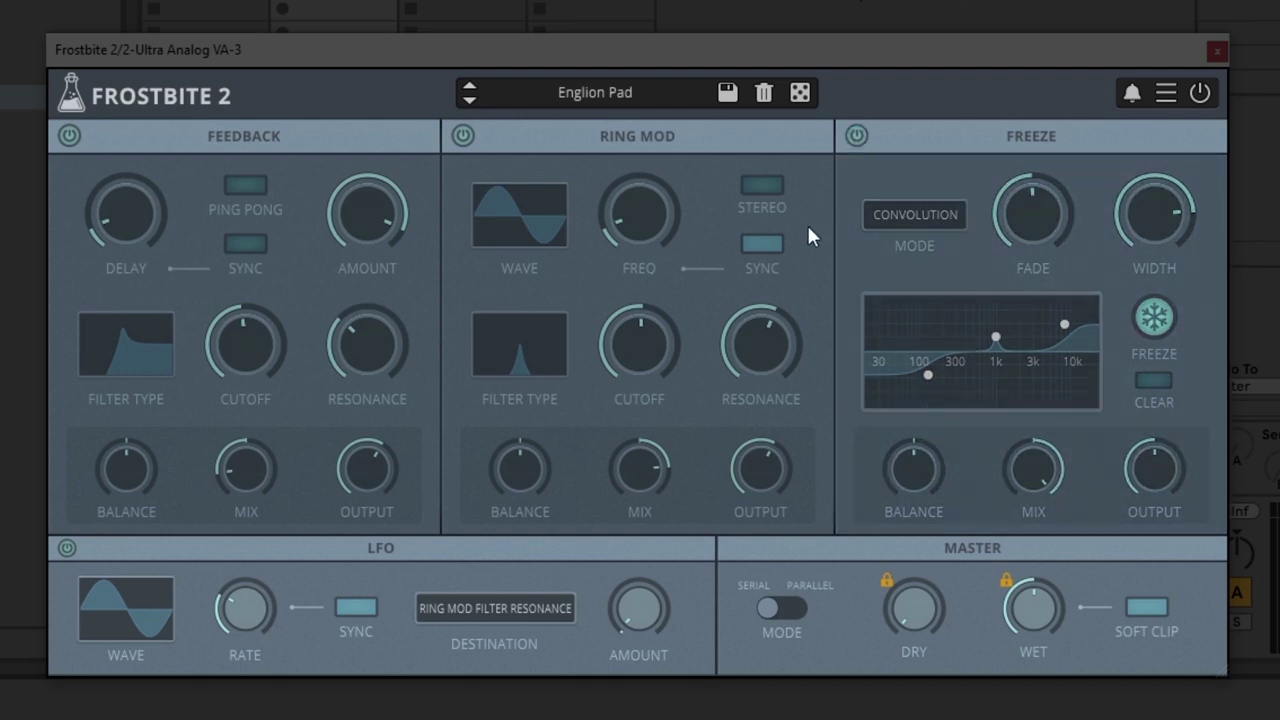
{"action": "left_click", "coordinate": [464, 135]}
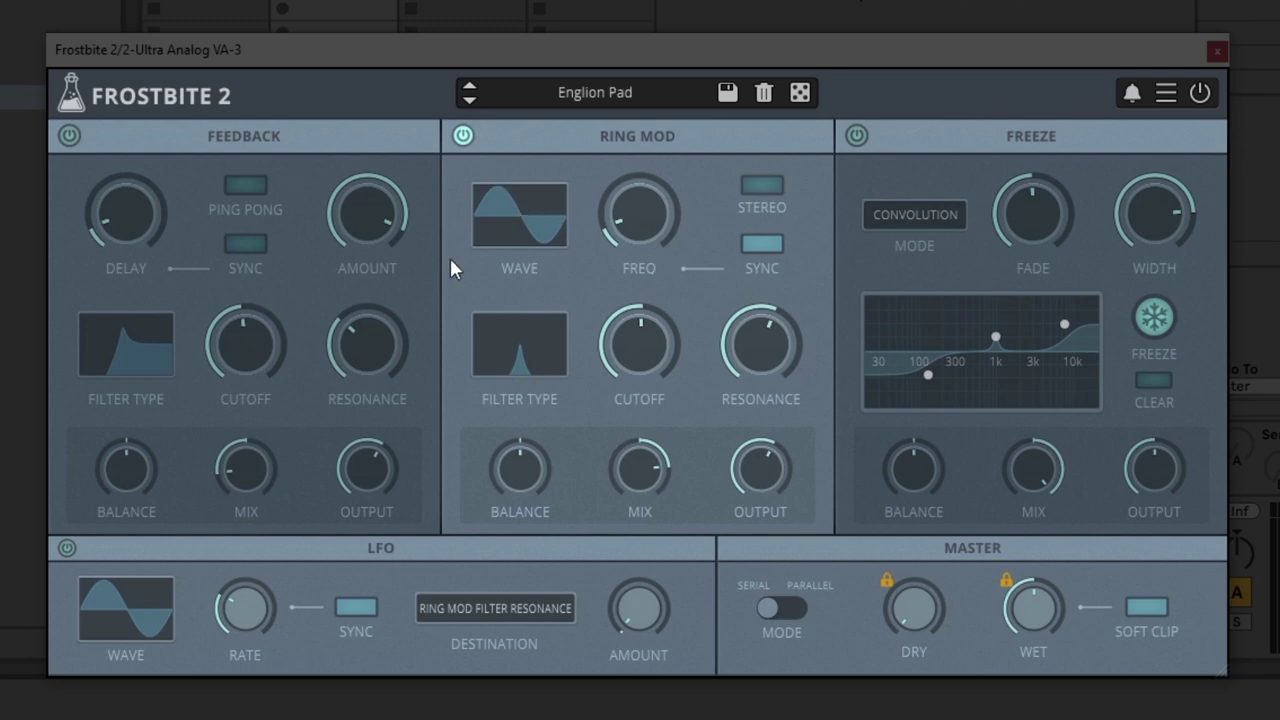
- Keep the Ring Mod wave on Sine, set rate 1/1T, enable stereo, raise frequency to 1.3kHz
{"action": "left_click", "coordinate": [505, 228]}
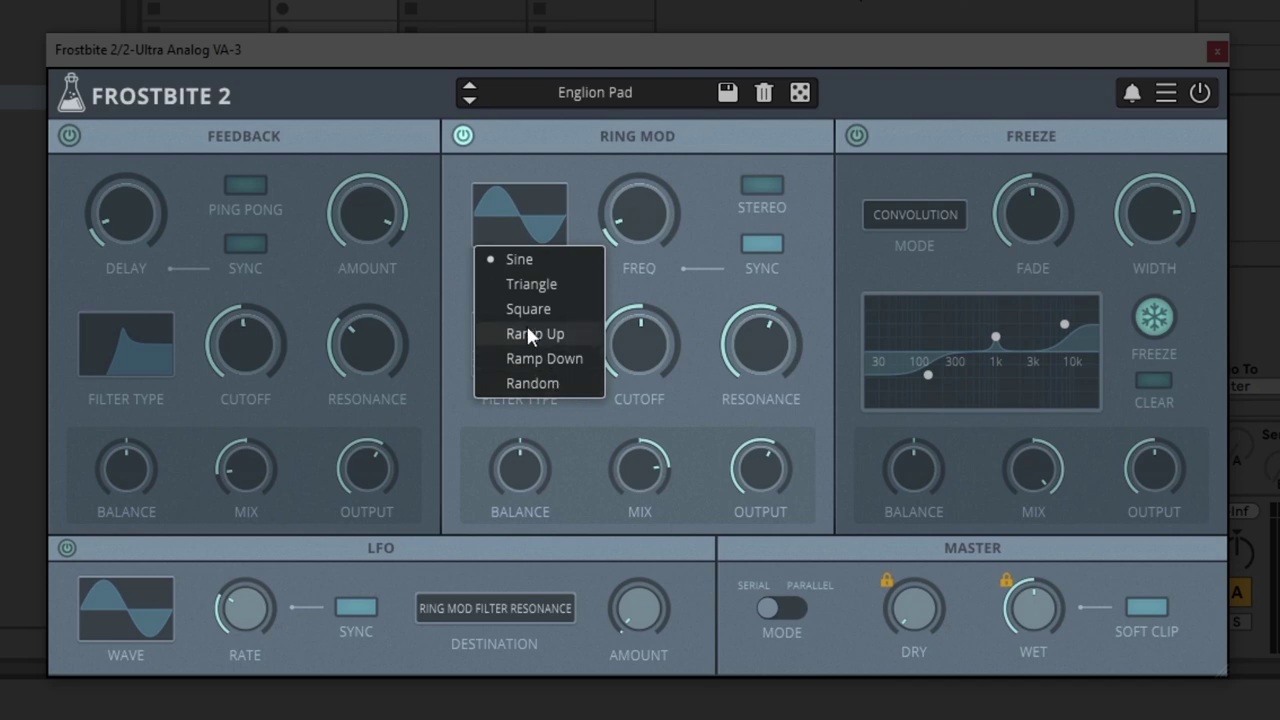
{"action": "left_click", "coordinate": [521, 259]}
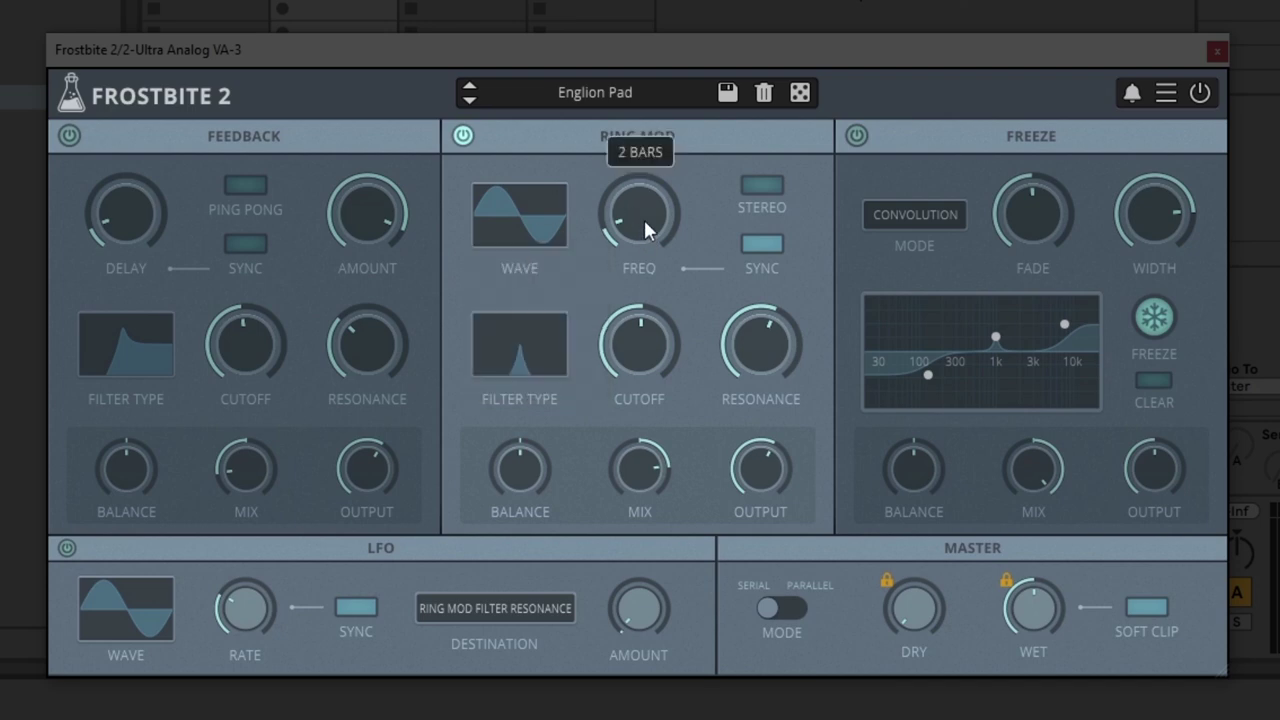
{"action": "left_click_drag", "start_coordinate": [643, 217], "coordinate": [641, 171]}
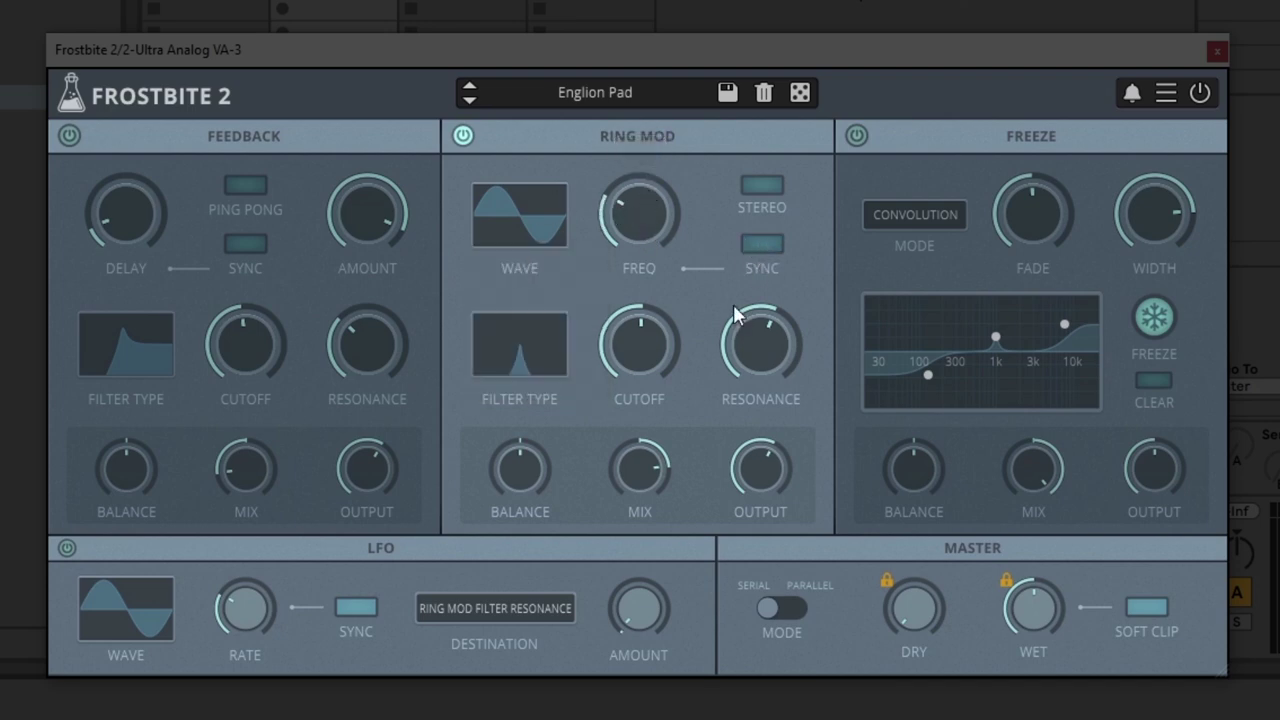
{"action": "left_click", "coordinate": [766, 190]}
{"action": "mouse_move", "coordinate": [632, 210]}
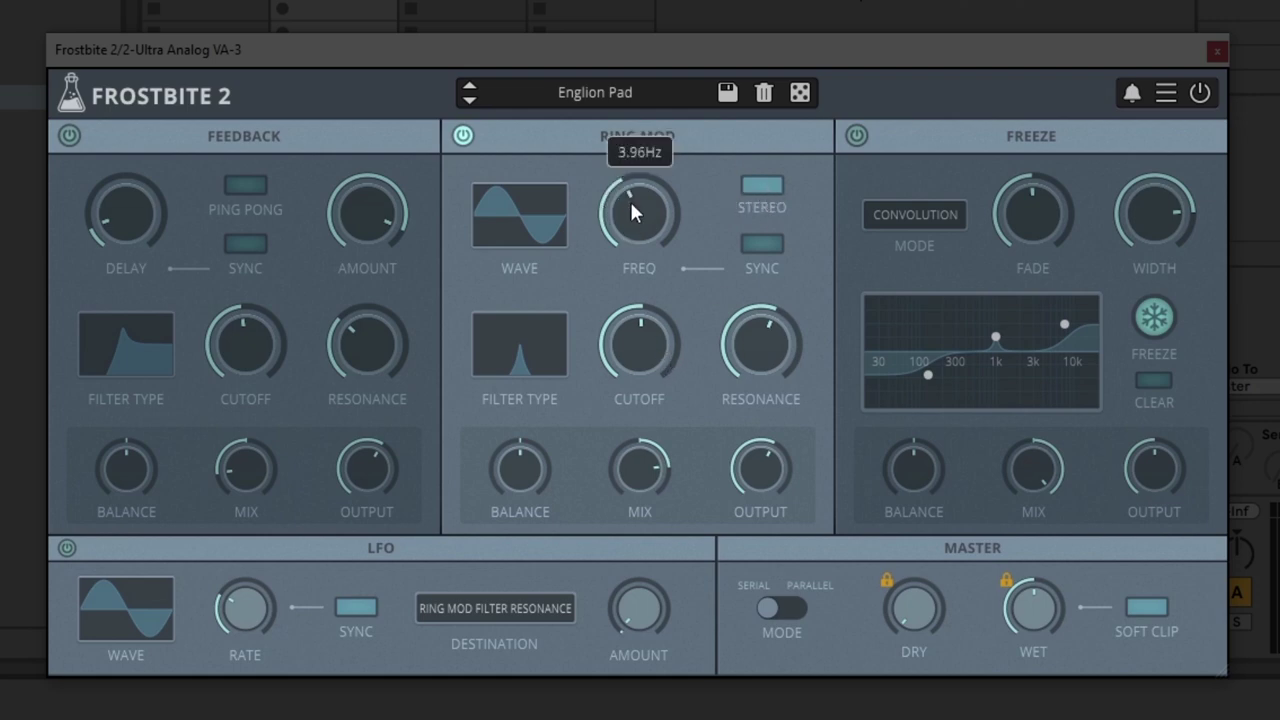
{"action": "left_click_drag", "start_coordinate": [636, 191], "coordinate": [651, 126]}
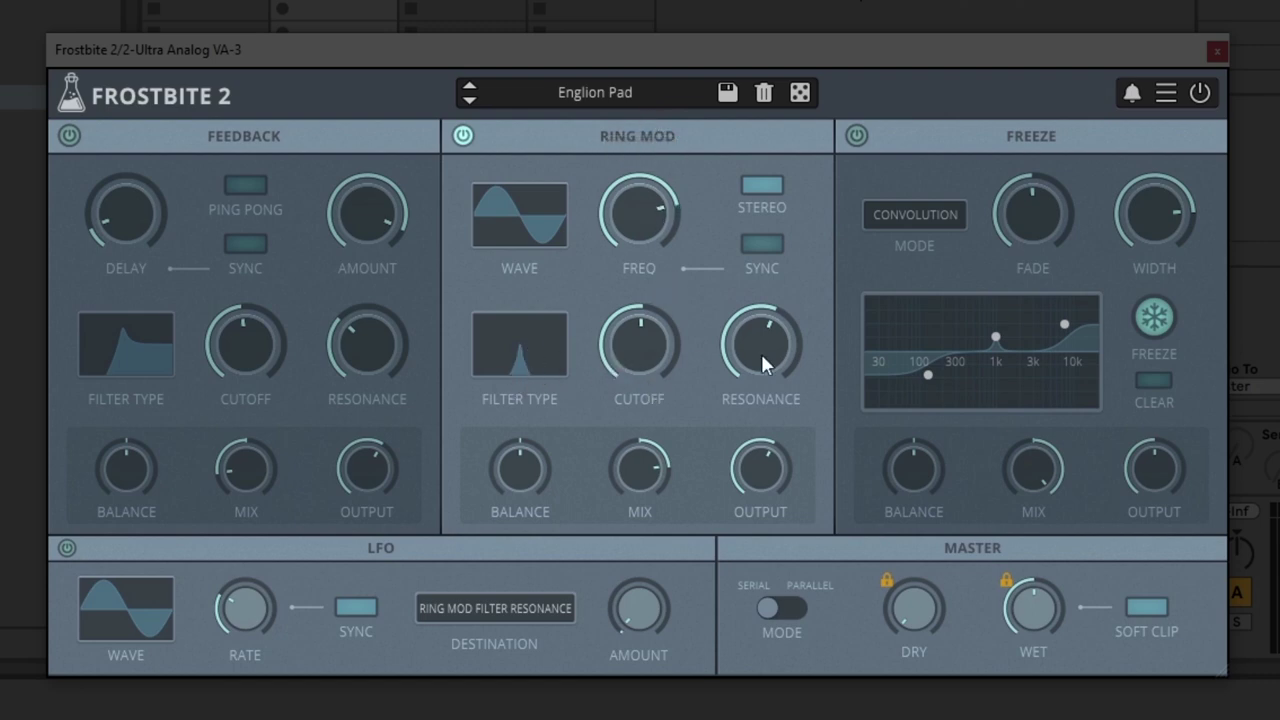
- Raise the Ring Mod filter cutoff to 2.7kHz and lower its resonance to 30%
{"action": "left_click", "coordinate": [515, 368]}
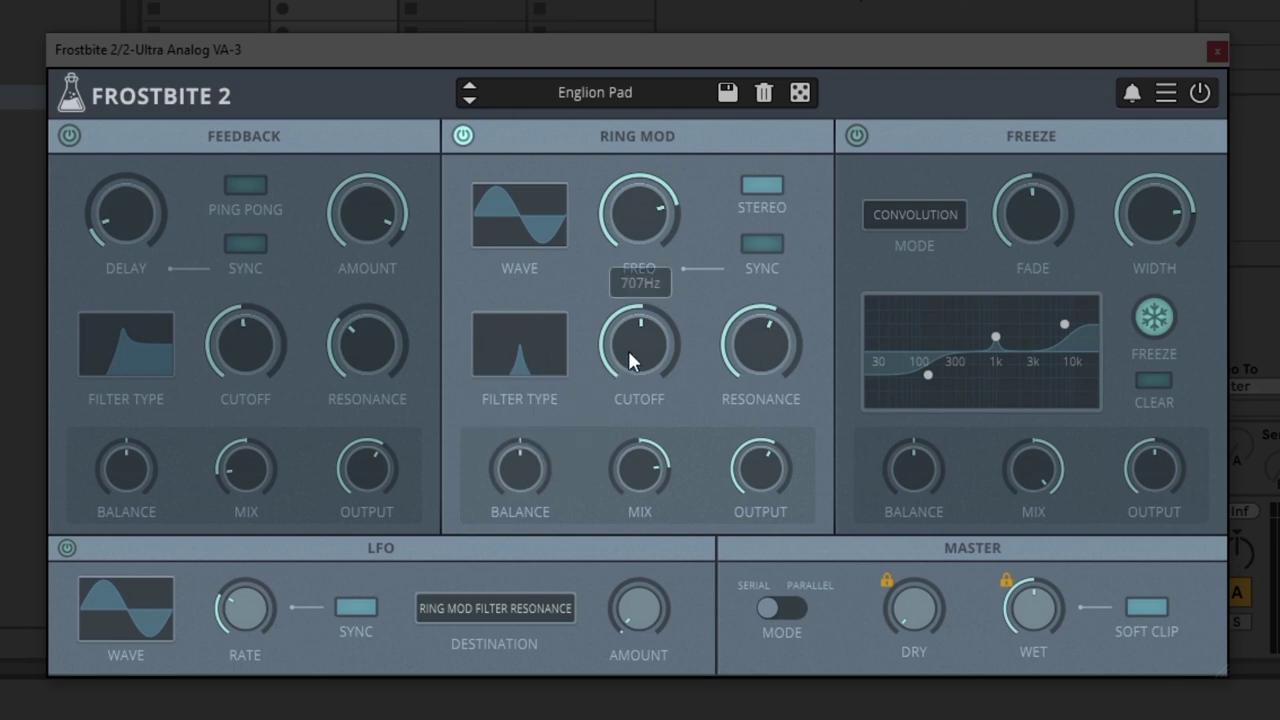
{"action": "left_click_drag", "start_coordinate": [627, 347], "coordinate": [651, 323]}
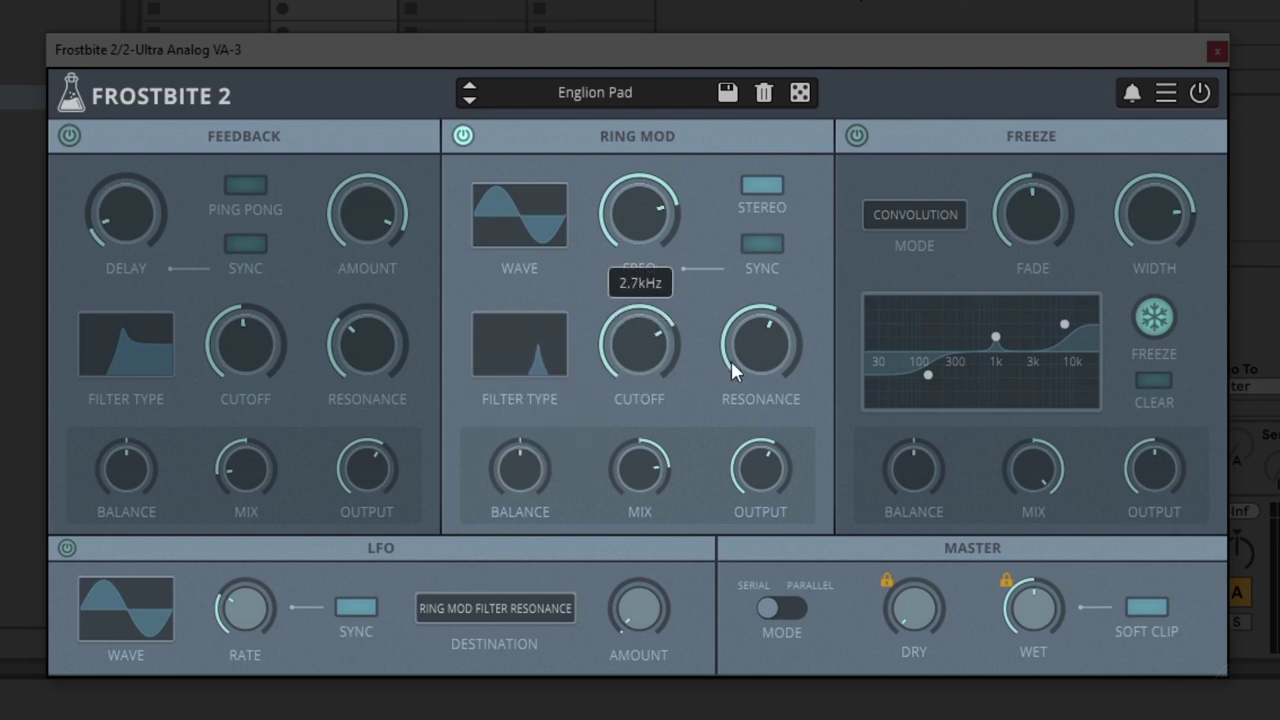
{"action": "left_click_drag", "start_coordinate": [731, 360], "coordinate": [629, 366]}
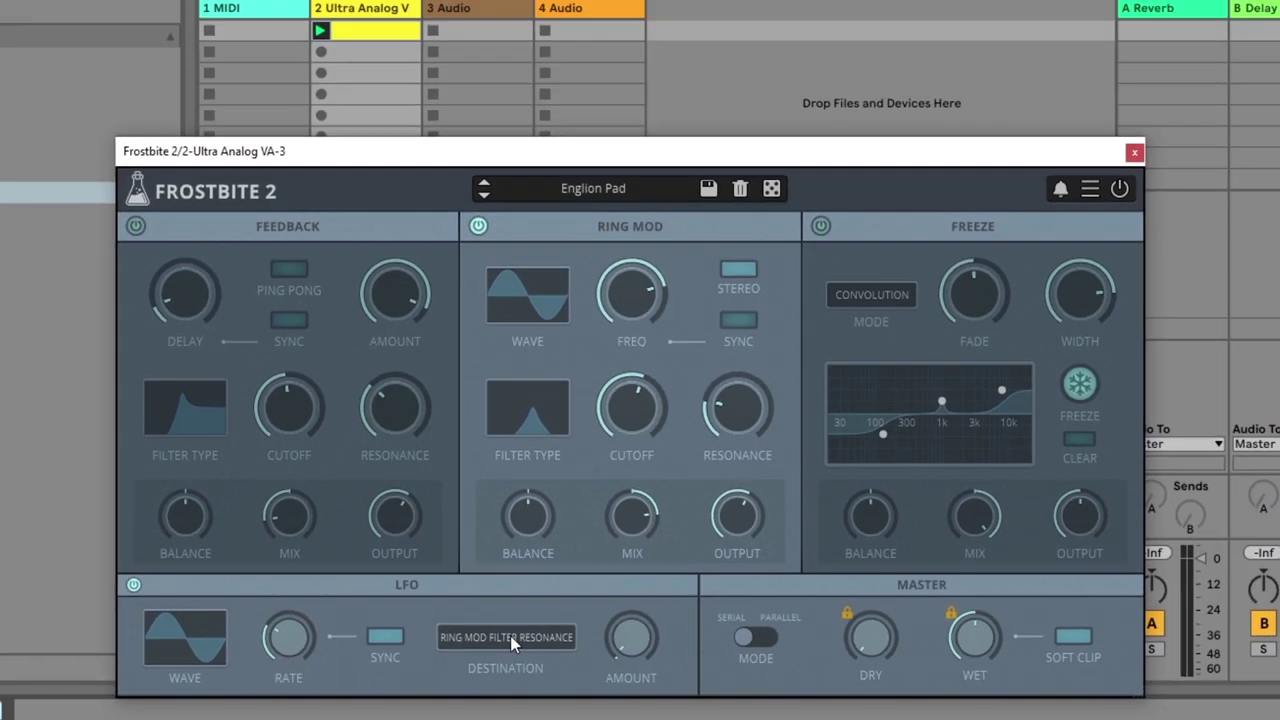
- Route the free-running LFO to Ring Mod frequency, raise its amount, and lower Ring Mod frequency to 48 Hz
{"action": "left_click", "coordinate": [500, 606]}
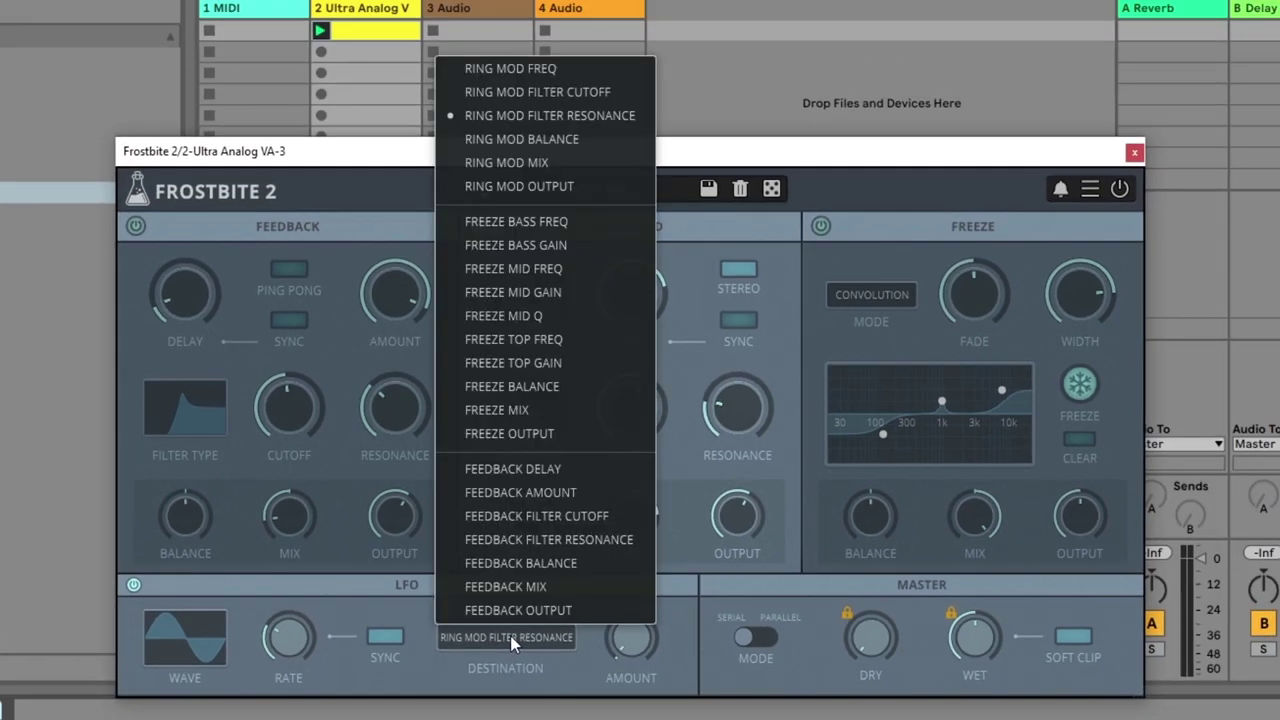
{"action": "left_click", "coordinate": [512, 72]}
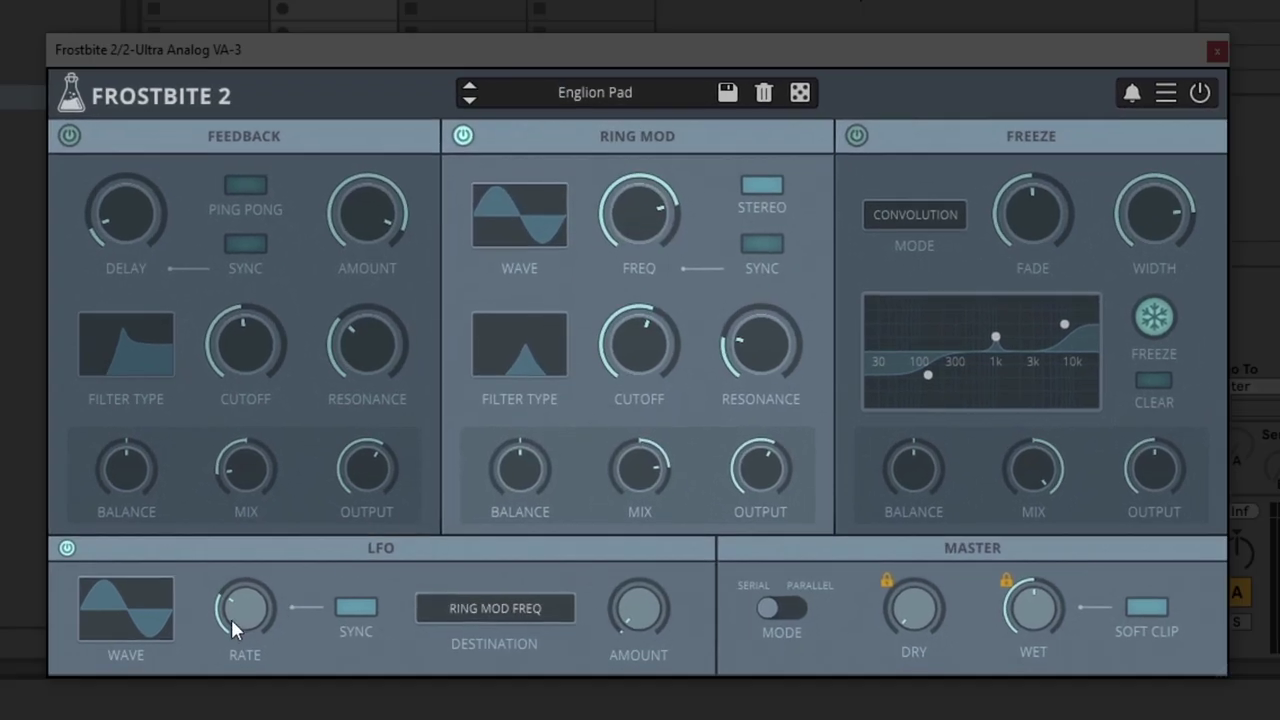
{"action": "mouse_move", "coordinate": [291, 622]}
{"action": "left_click_drag", "start_coordinate": [266, 543], "coordinate": [358, 580]}
{"action": "left_click", "coordinate": [352, 610]}
{"action": "left_click_drag", "start_coordinate": [640, 615], "coordinate": [672, 538]}
{"action": "mouse_move", "coordinate": [248, 608]}
{"action": "left_mouse_down"}
{"action": "mouse_move", "coordinate": [263, 569]}
{"action": "mouse_move", "coordinate": [250, 610]}
{"action": "left_mouse_up"}
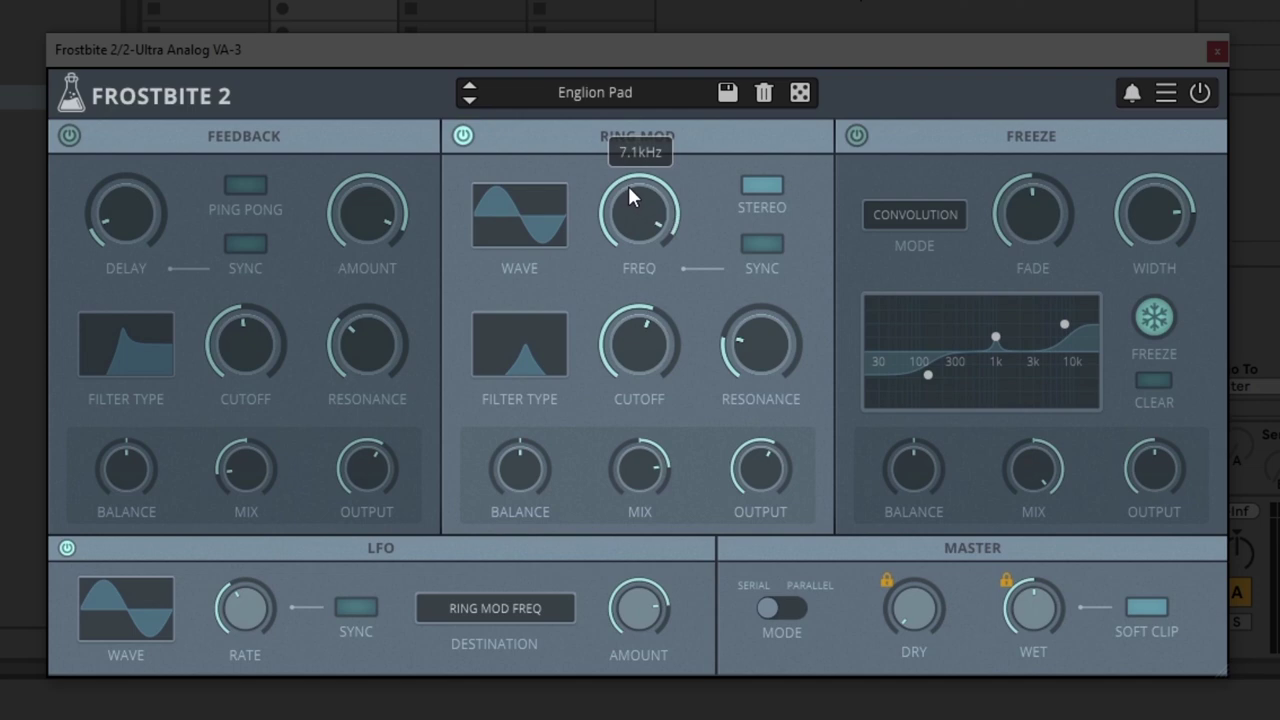
{"action": "left_click_drag", "start_coordinate": [627, 183], "coordinate": [628, 225]}
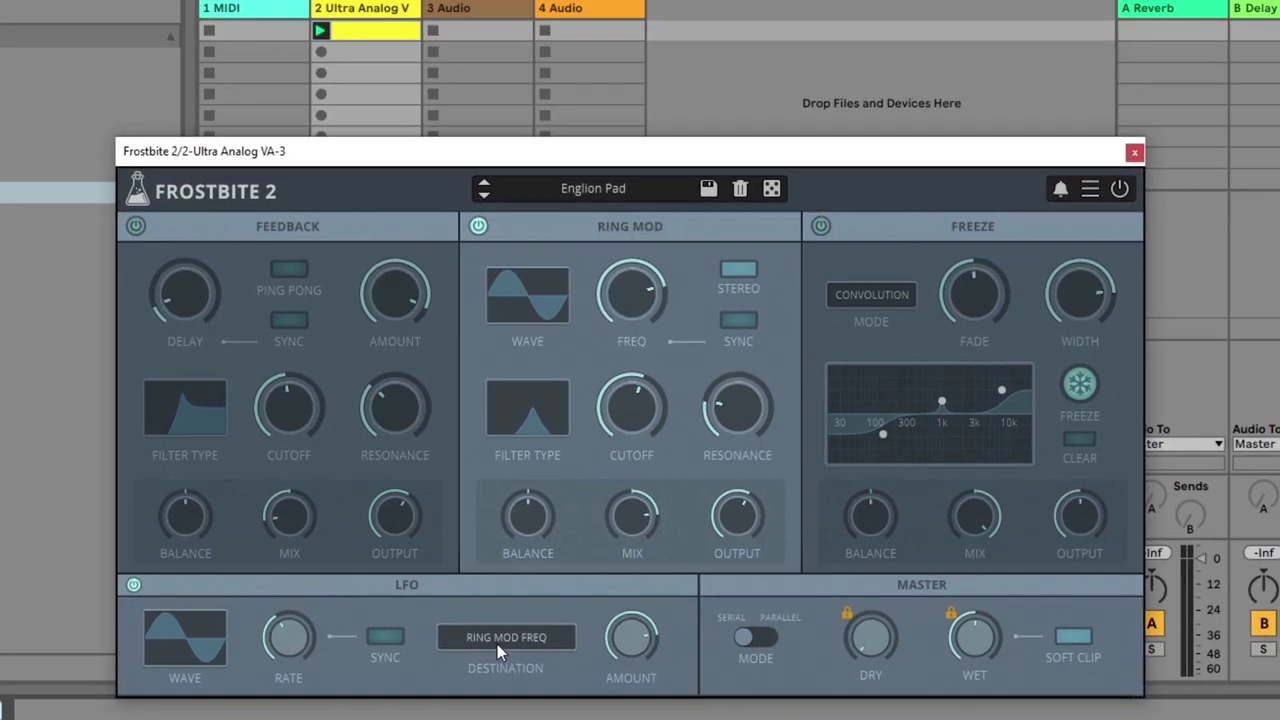
- Retarget the LFO to Ring Mod filter cutoff at 100% amount and about 5.26 Hz
{"action": "left_click", "coordinate": [495, 608]}
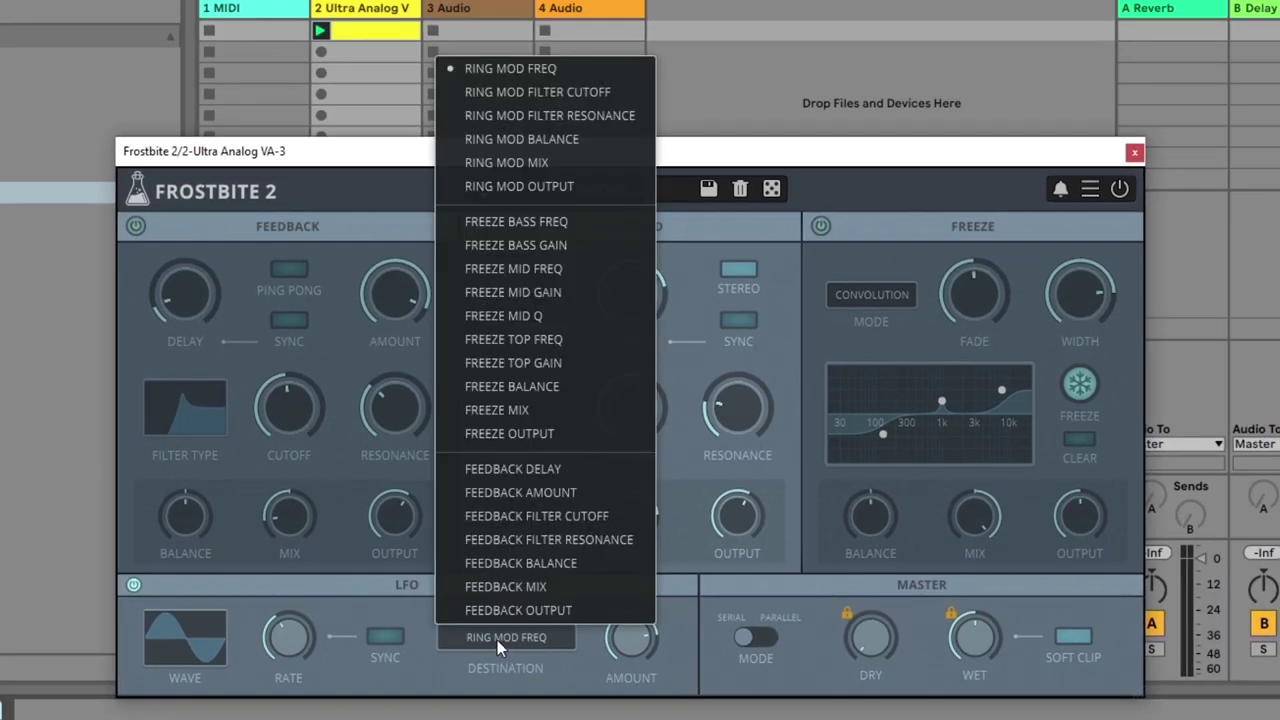
{"action": "left_click", "coordinate": [586, 91]}
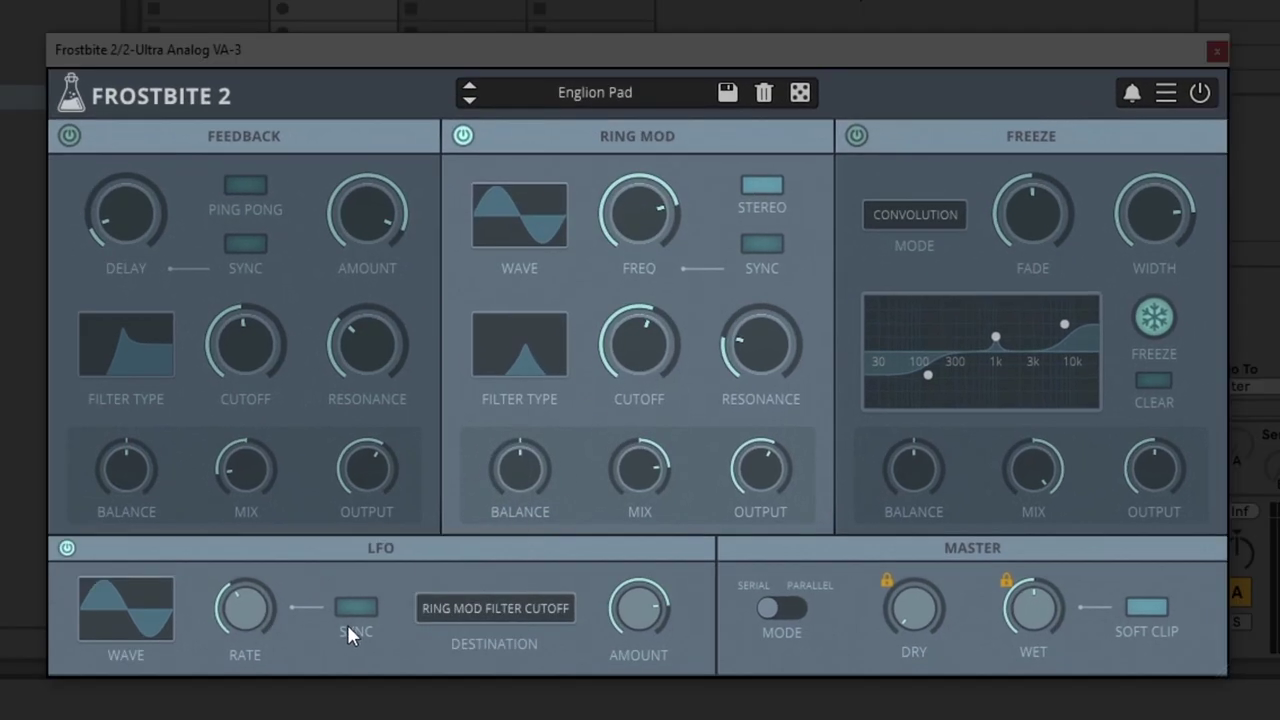
{"action": "left_click_drag", "start_coordinate": [644, 616], "coordinate": [663, 581]}
{"action": "left_click_drag", "start_coordinate": [246, 608], "coordinate": [239, 648]}
- Turn Feedback on with a 334.7 ms delay, 41% amount and ping-pong enabled
{"action": "left_click", "coordinate": [466, 137]}
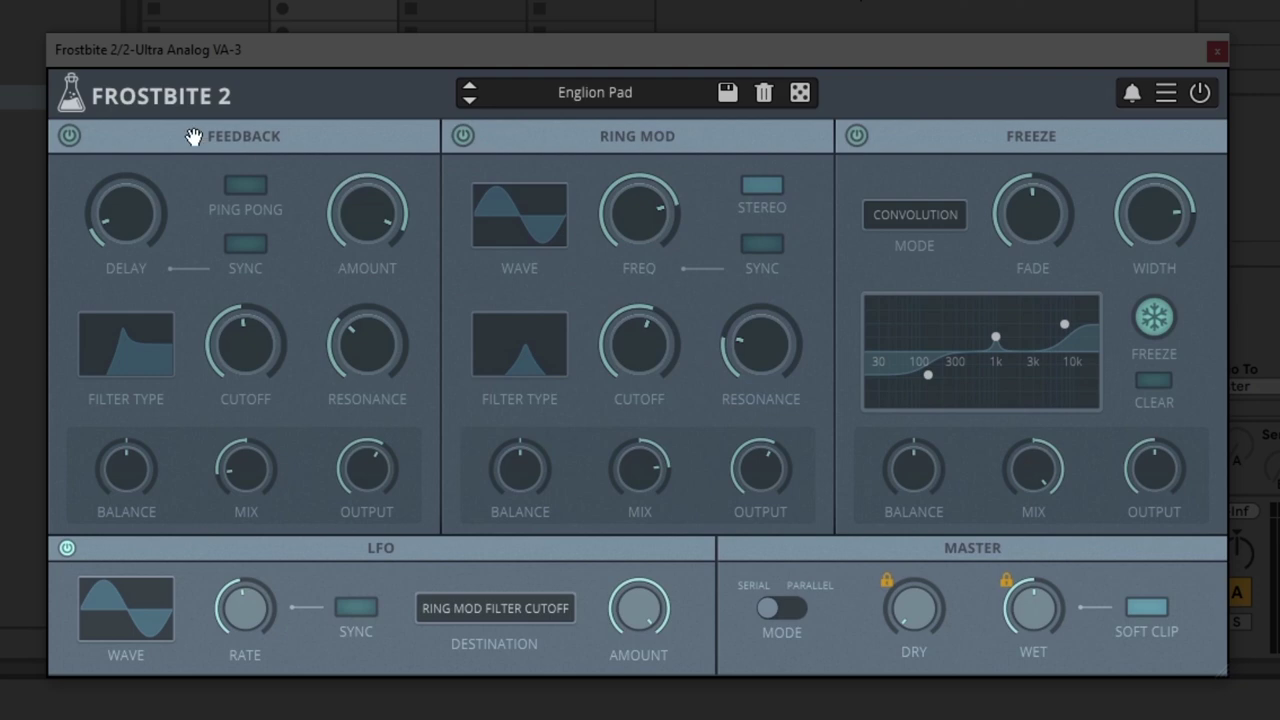
{"action": "left_click", "coordinate": [66, 140]}
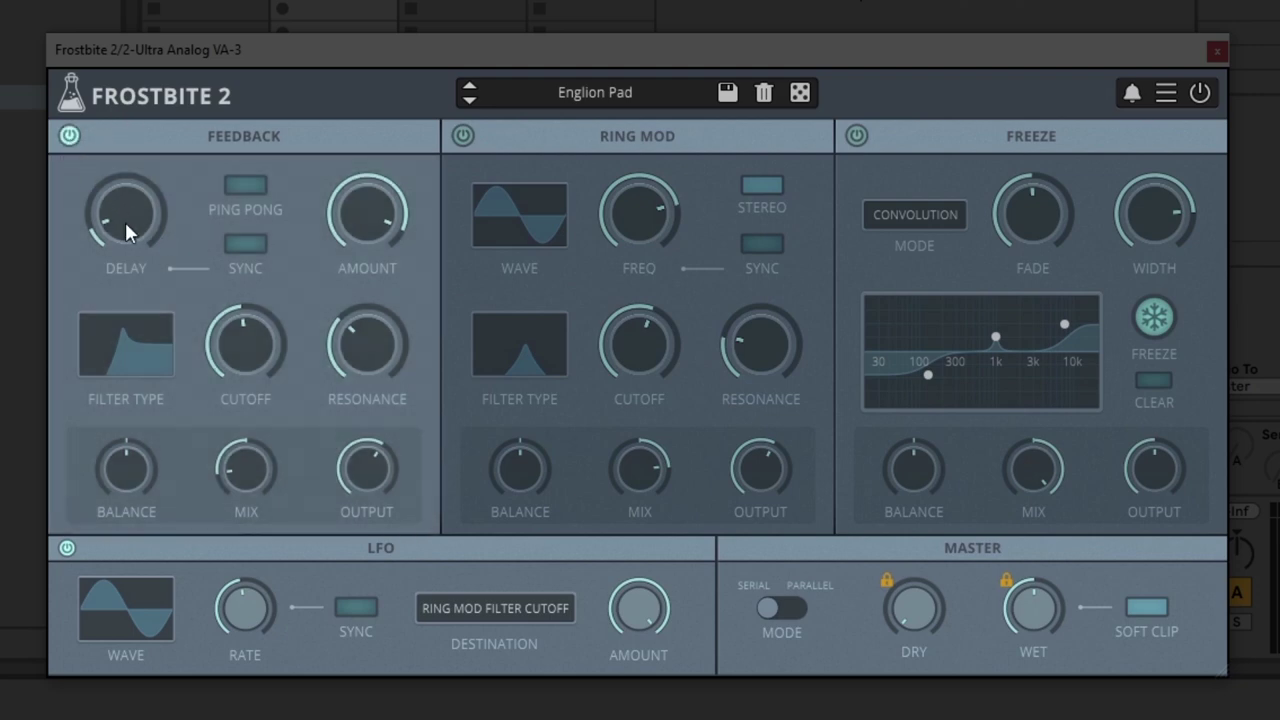
{"action": "mouse_move", "coordinate": [128, 234]}
{"action": "left_mouse_down"}
{"action": "mouse_move", "coordinate": [144, 163]}
{"action": "mouse_move", "coordinate": [143, 212]}
{"action": "mouse_move", "coordinate": [129, 218]}
{"action": "left_mouse_up"}
{"action": "mouse_move", "coordinate": [259, 453]}
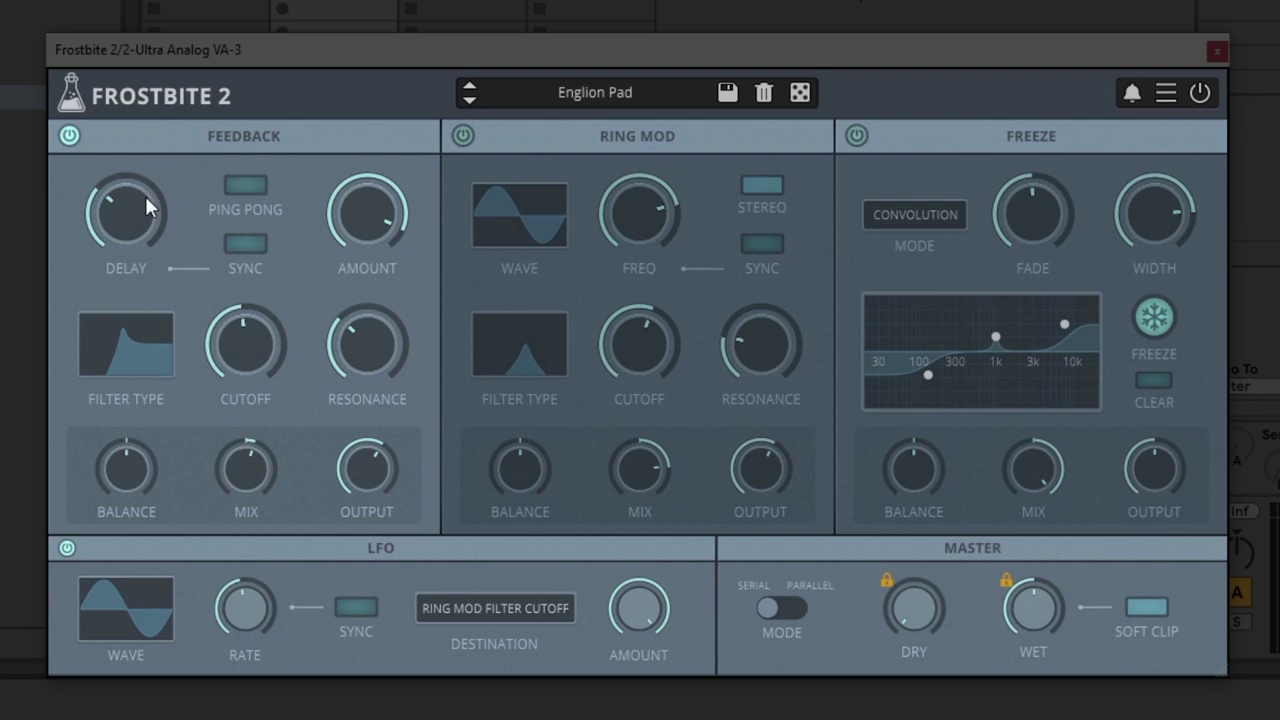
{"action": "left_click_drag", "start_coordinate": [367, 212], "coordinate": [362, 333]}
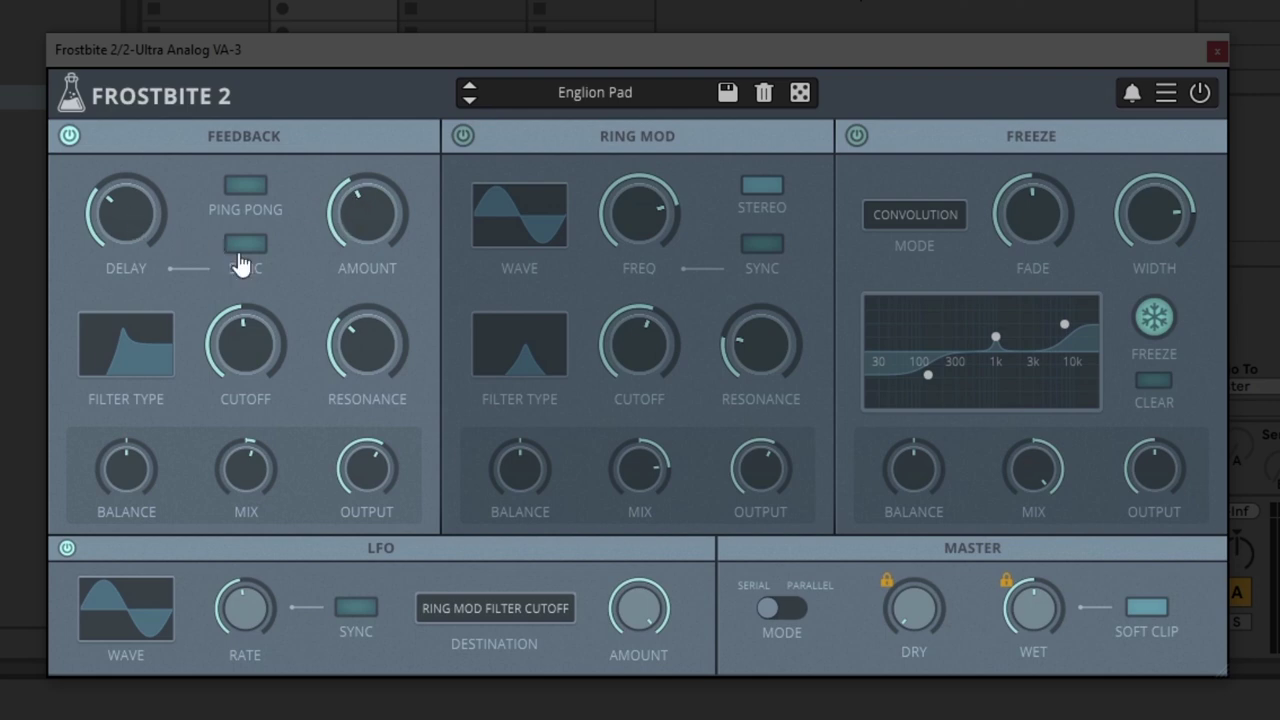
{"action": "left_click", "coordinate": [246, 184]}
- Keep the HighPass feedback filter, power on Ring Mod and Freeze, and move Freeze ahead of Ring Mod
{"action": "left_click", "coordinate": [112, 358]}
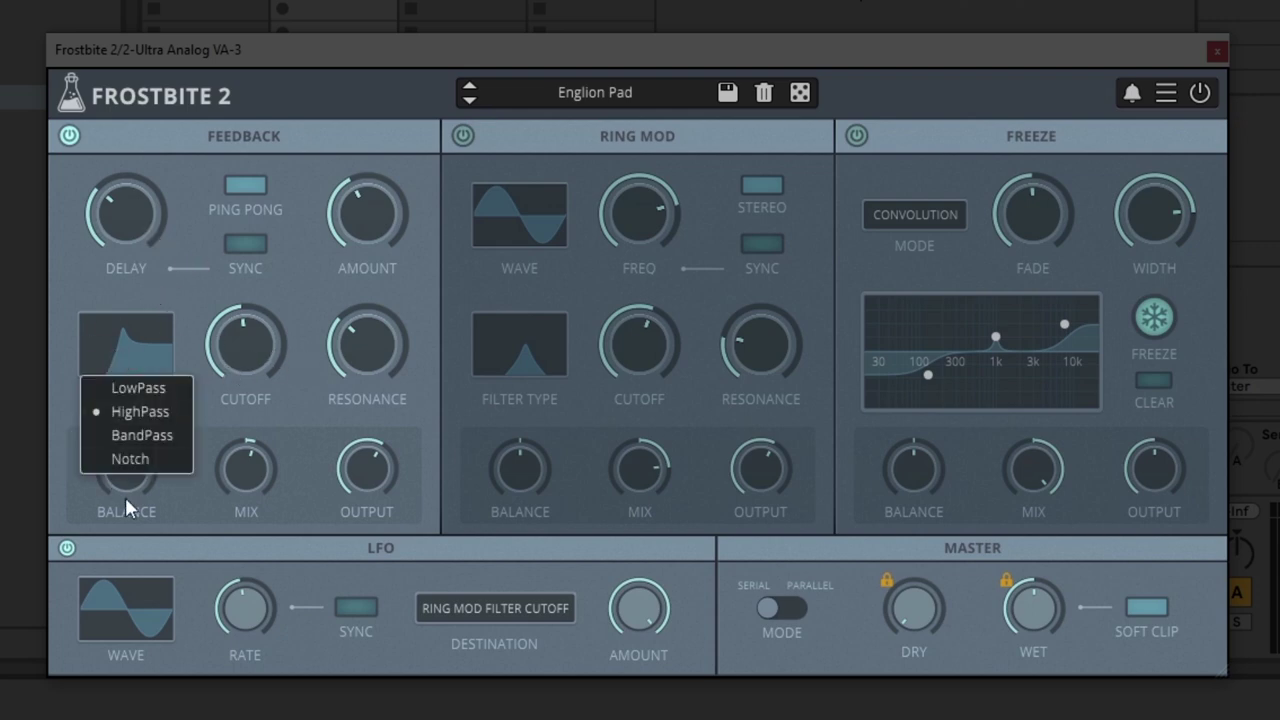
{"action": "left_click", "coordinate": [255, 334]}
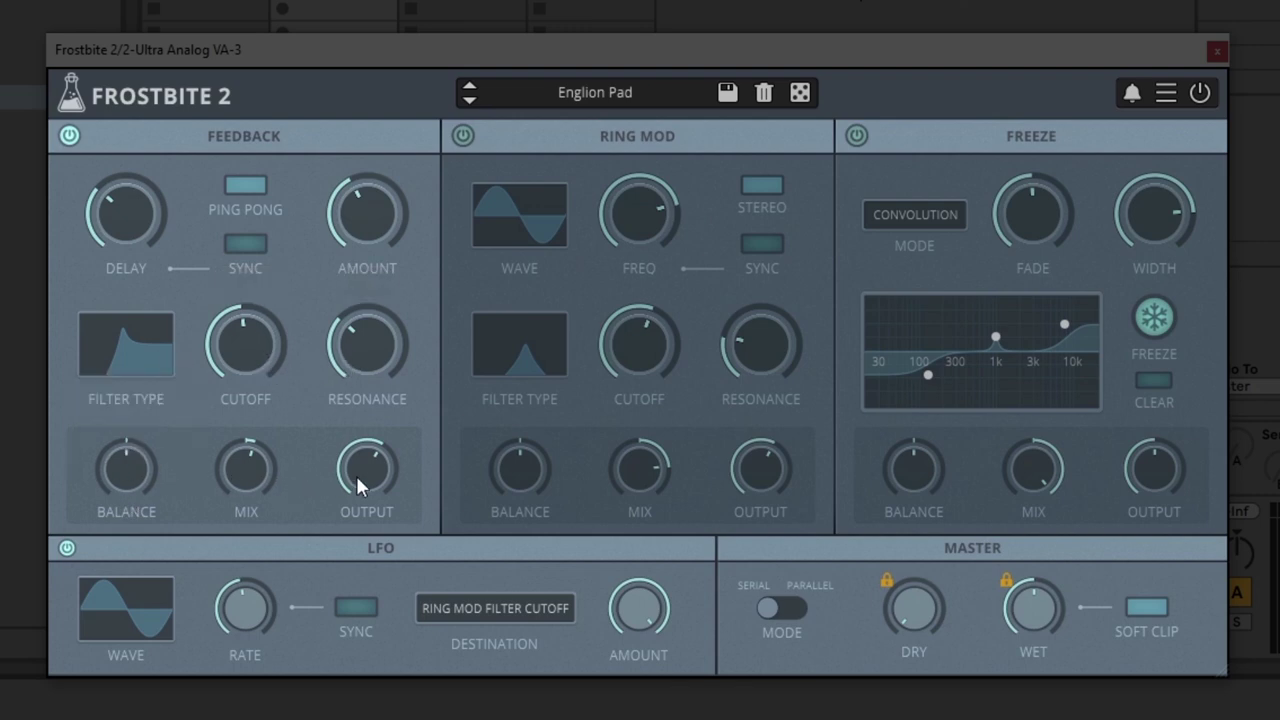
{"action": "left_click", "coordinate": [462, 137]}
{"action": "left_click", "coordinate": [857, 136]}
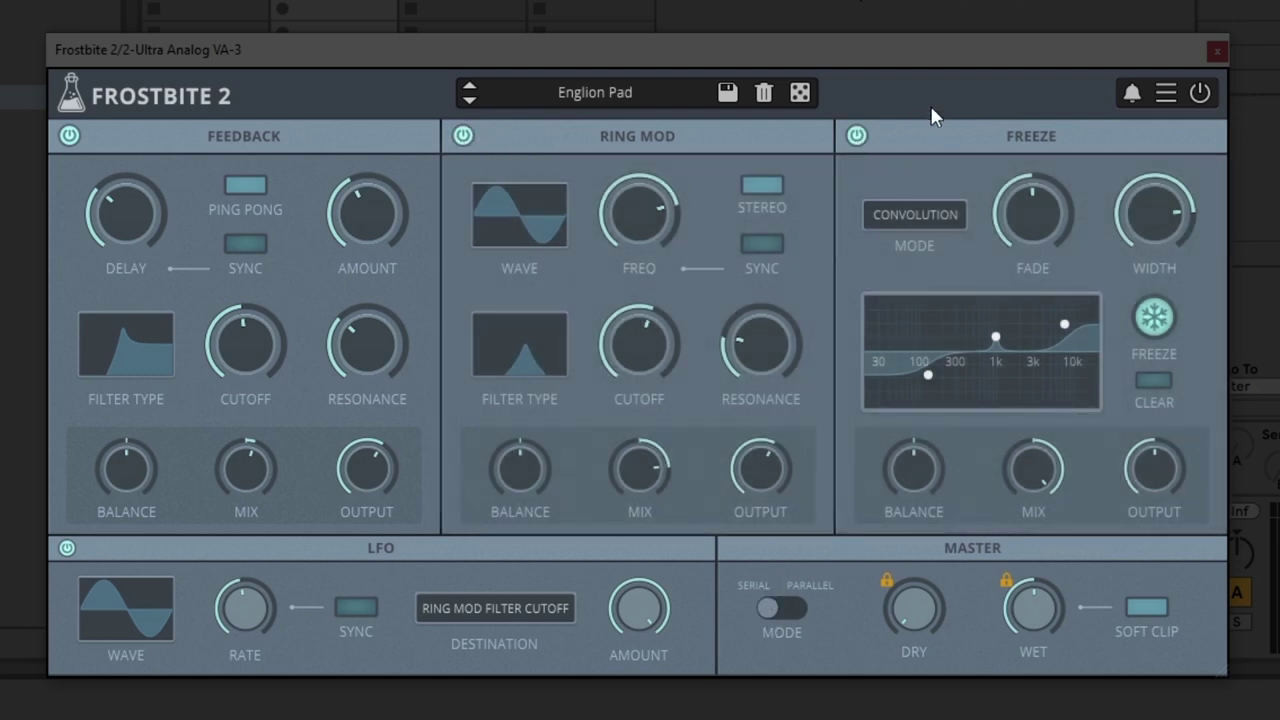
{"action": "left_click_drag", "start_coordinate": [918, 140], "coordinate": [501, 157]}
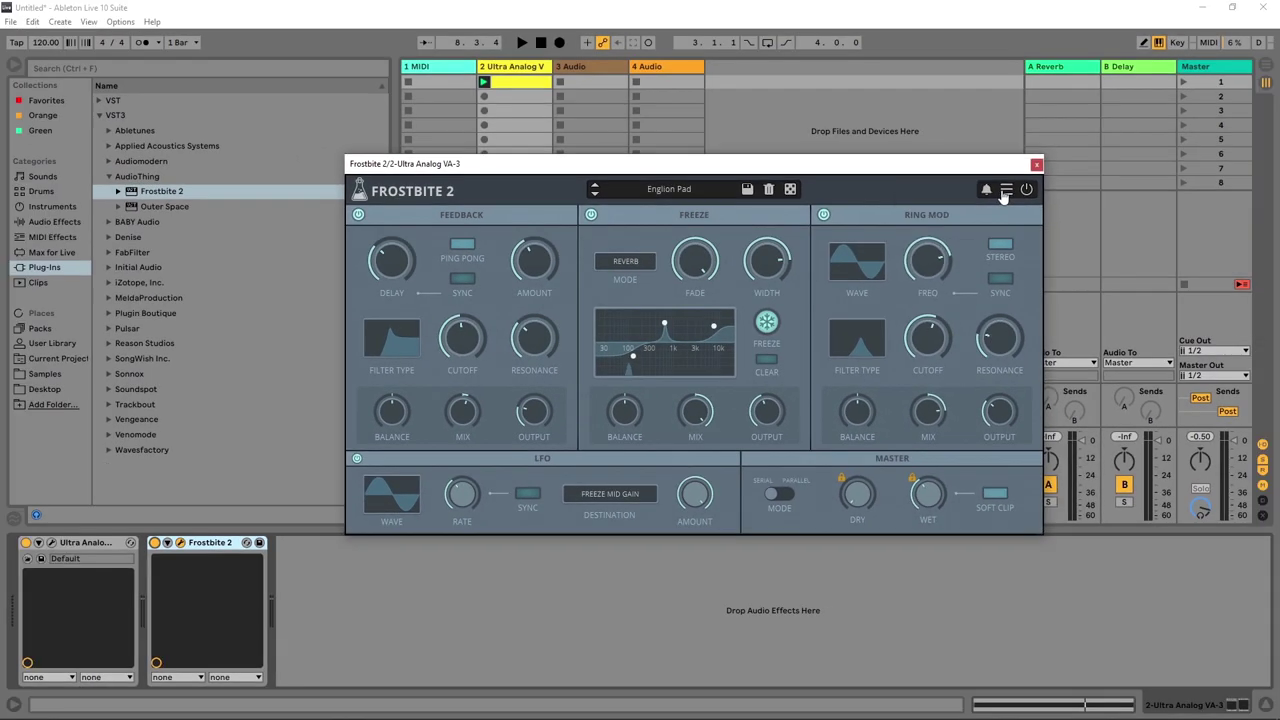
- Set the plugin Window Size to Big and shift the window up and left
{"action": "left_click", "coordinate": [1166, 92]}
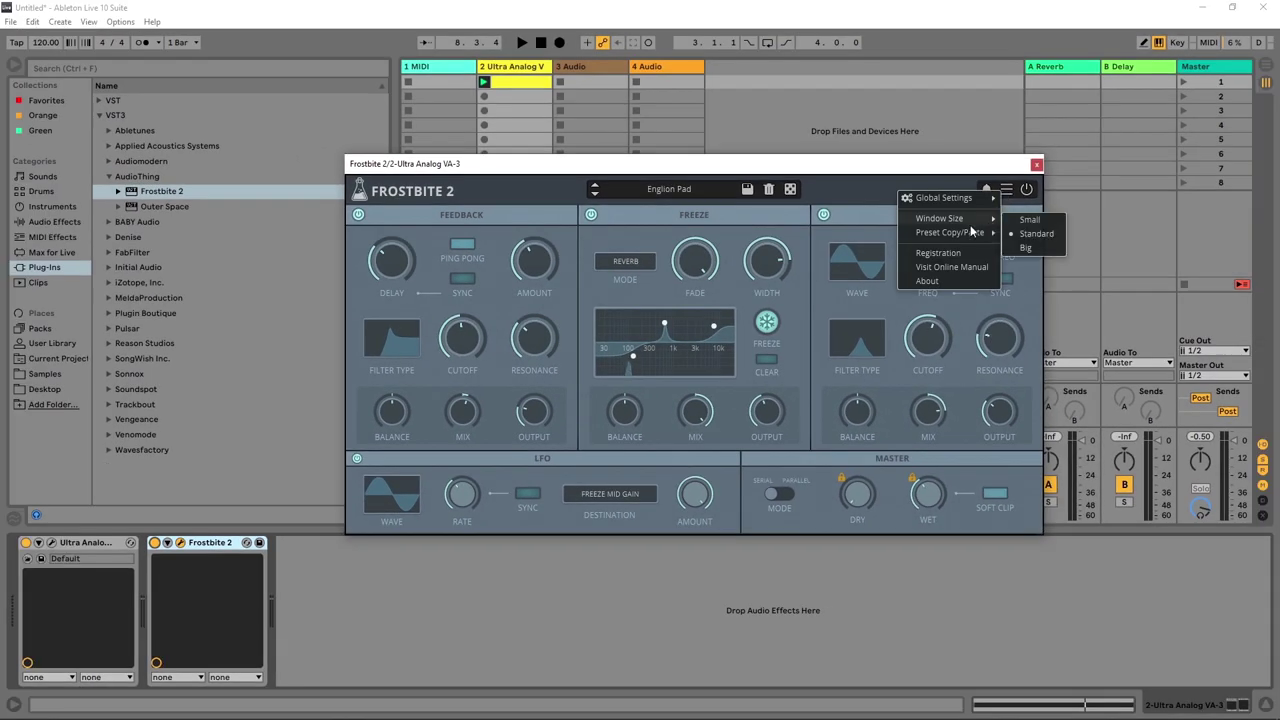
{"action": "left_click", "coordinate": [1026, 248]}
{"action": "left_click_drag", "start_coordinate": [872, 166], "coordinate": [776, 122]}
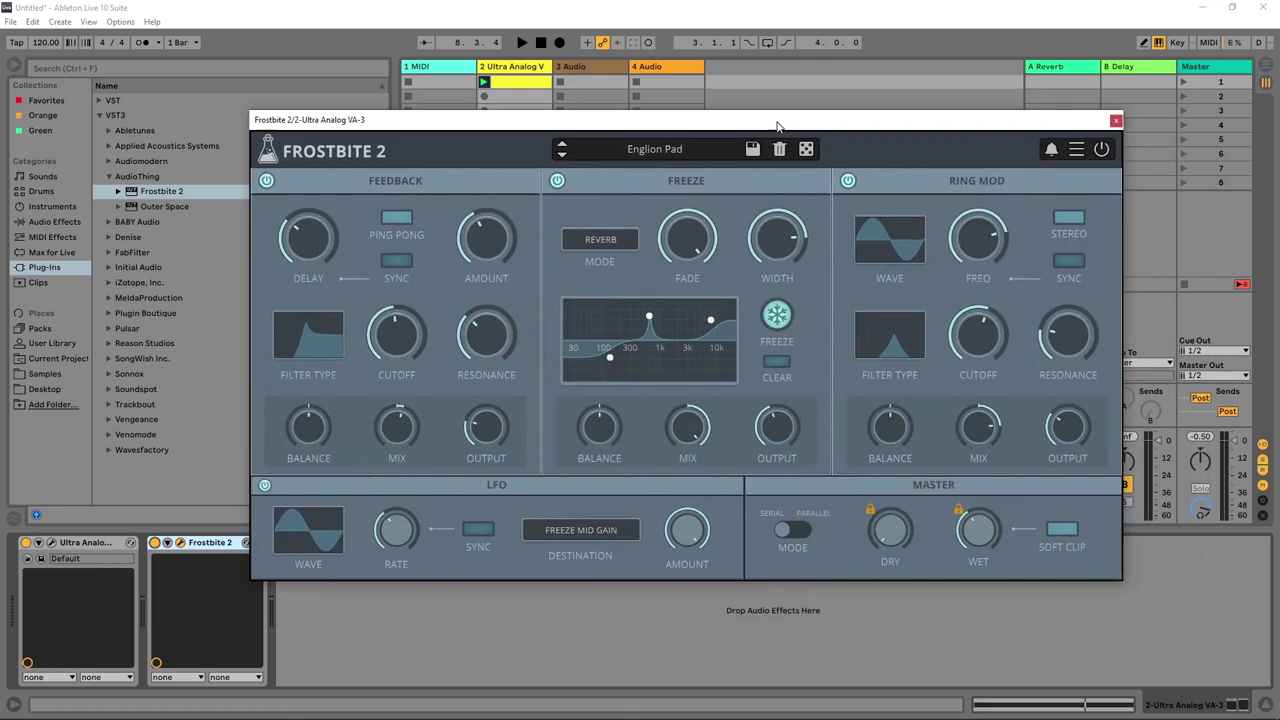
{"action": "left_click", "coordinate": [1075, 150]}
{"action": "mouse_move", "coordinate": [1048, 161]}
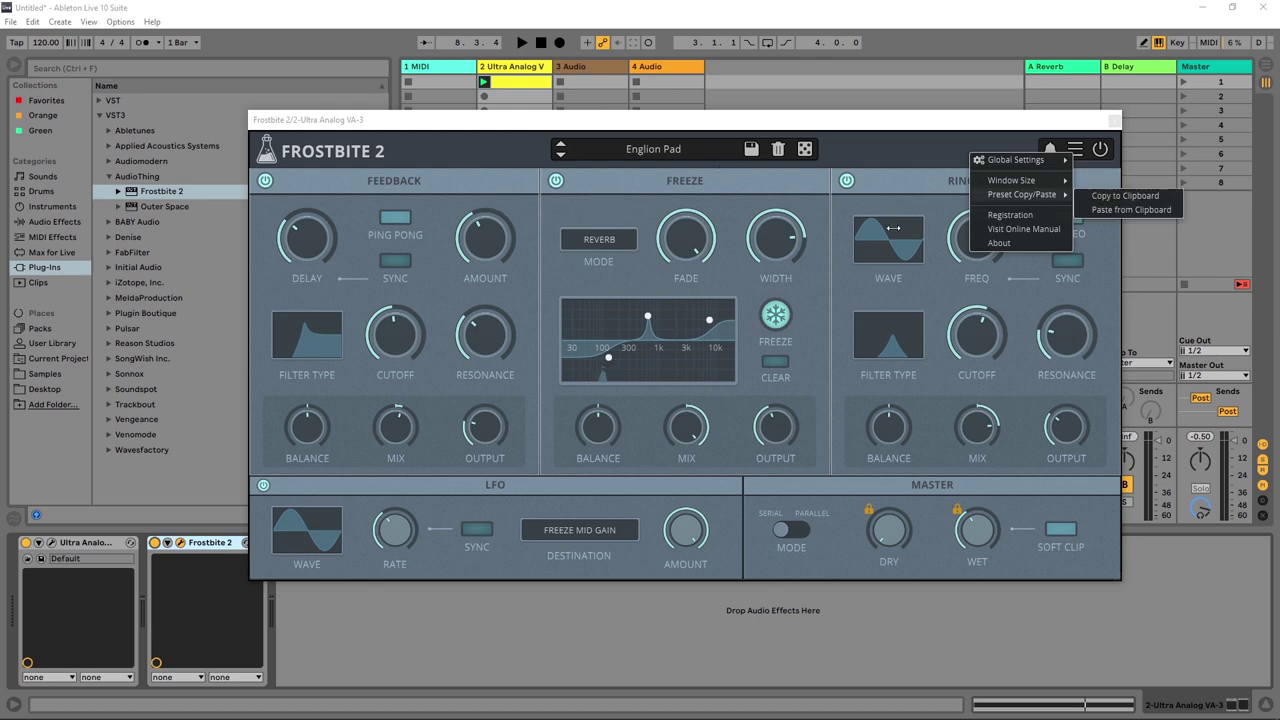
{"action": "mouse_move", "coordinate": [1015, 201]}
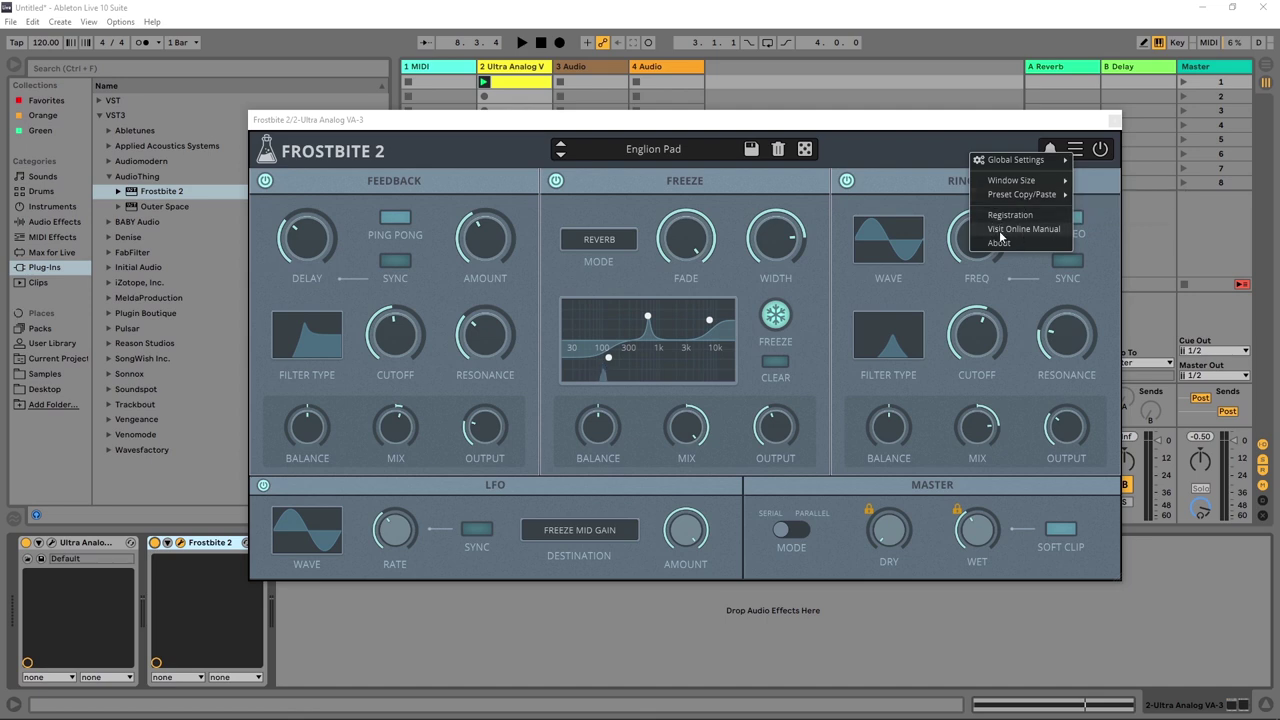
{"action": "left_click", "coordinate": [920, 137]}
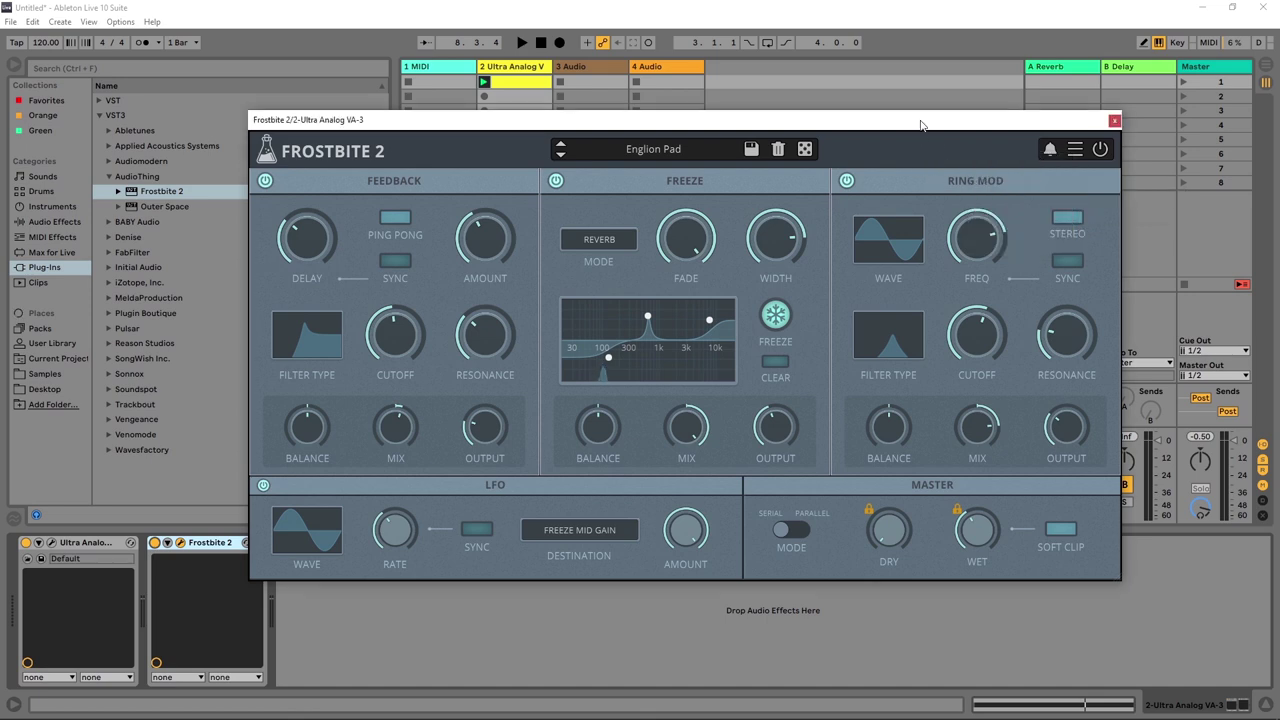